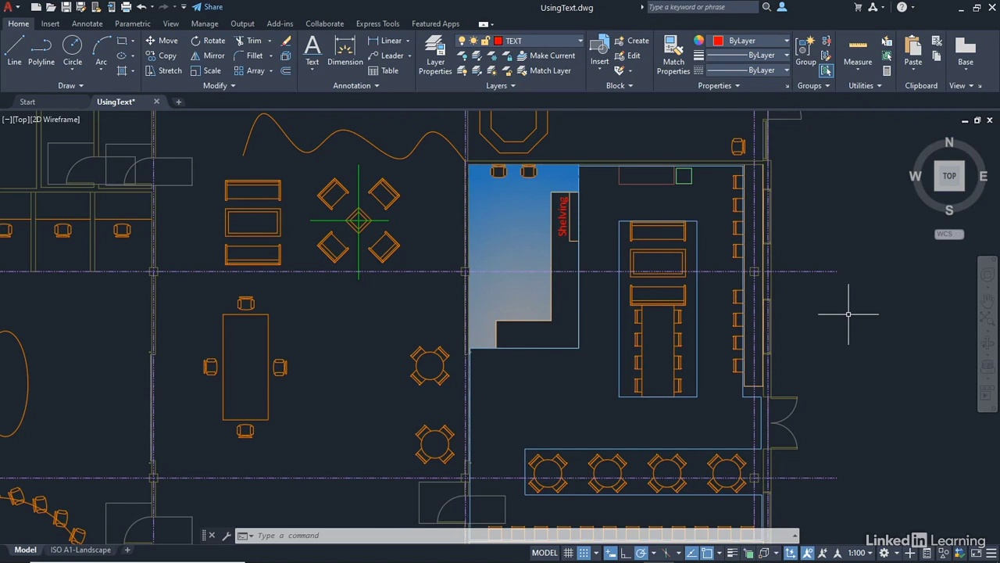
{"action": "middle_click", "coordinate": [835, 203]}
{"action": "middle_click", "coordinate": [834, 203]}
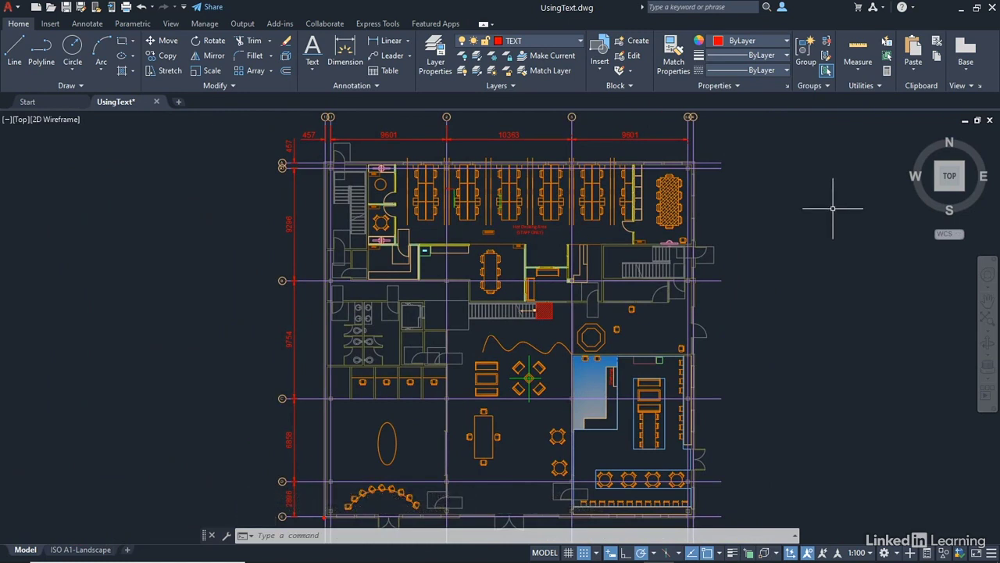
{"action": "scroll", "coordinate": [555, 193], "scroll_direction": "up", "scroll_amount": 8}
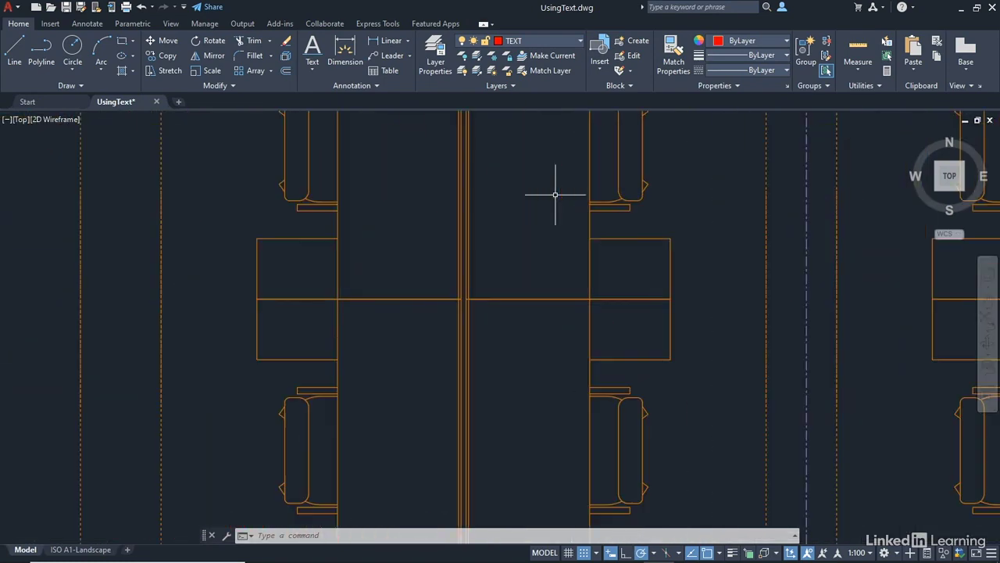
{"action": "middle_click", "coordinate": [713, 226]}
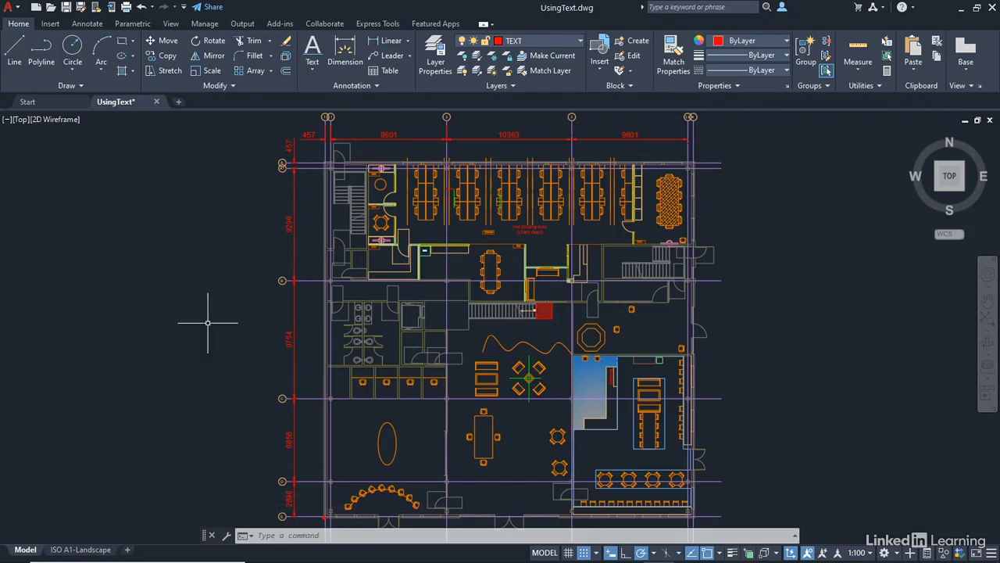
Switch to the ISO A1-Landscape layout and make Titletext the current layer
{"action": "left_click", "coordinate": [80, 549]}
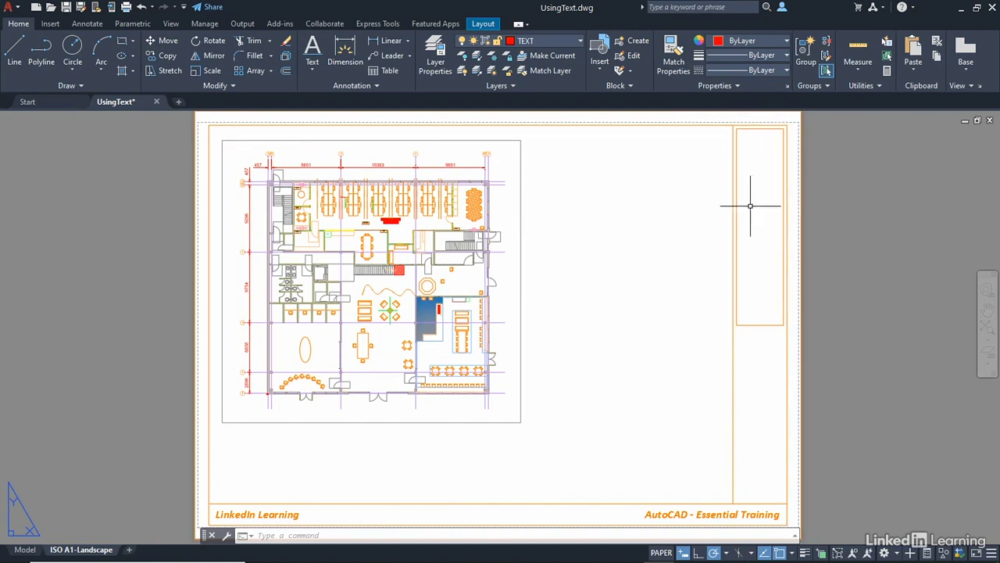
{"action": "mouse_move", "coordinate": [735, 145]}
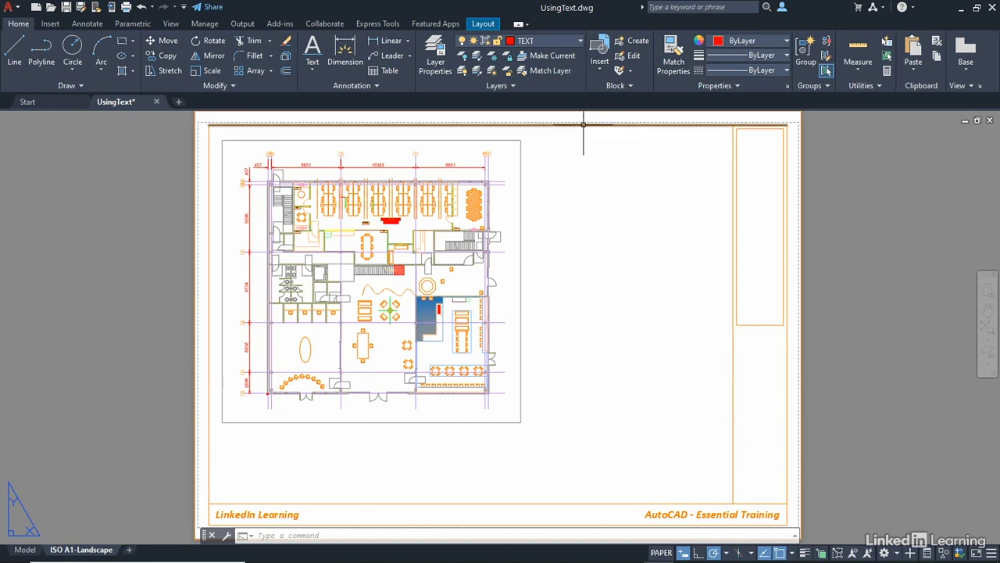
{"action": "left_click", "coordinate": [547, 40]}
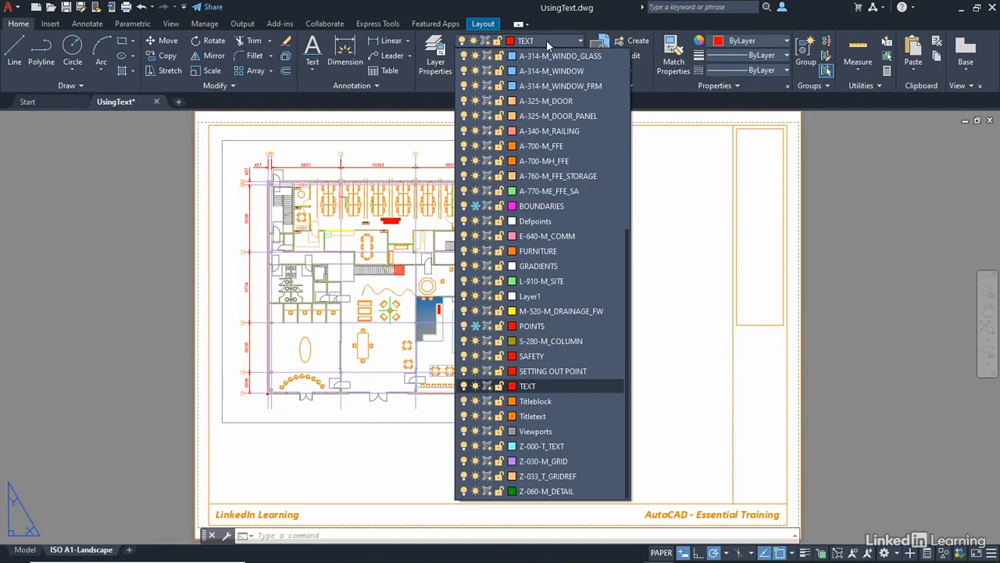
{"action": "left_click", "coordinate": [534, 417]}
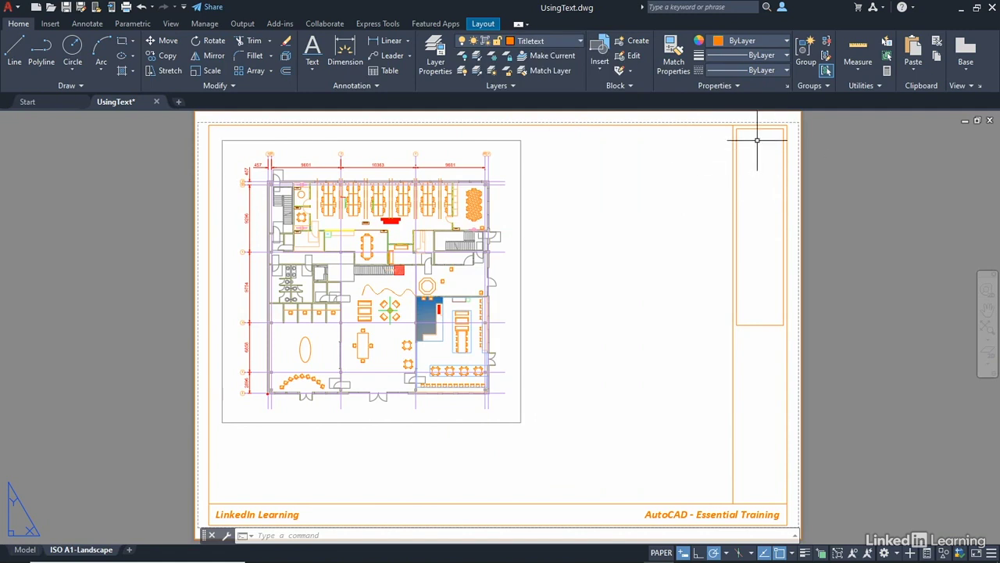
Create a new text style named Notes_LAYOUT_3.5mm
{"action": "scroll", "coordinate": [757, 140], "scroll_direction": "up", "scroll_amount": 5}
{"action": "middle_click_drag", "start_coordinate": [757, 141], "coordinate": [572, 268]}
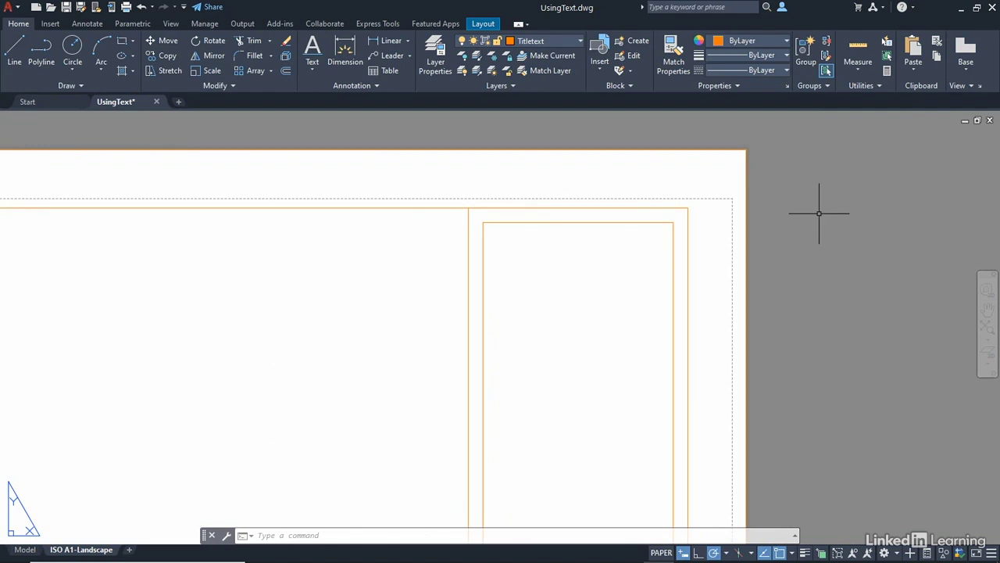
{"action": "left_click", "coordinate": [377, 87]}
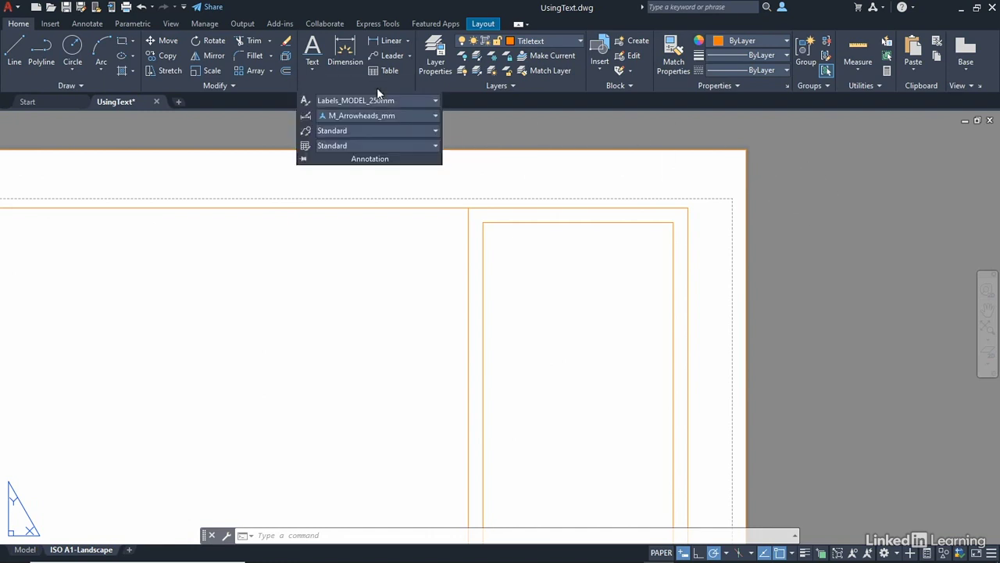
{"action": "left_click", "coordinate": [305, 102]}
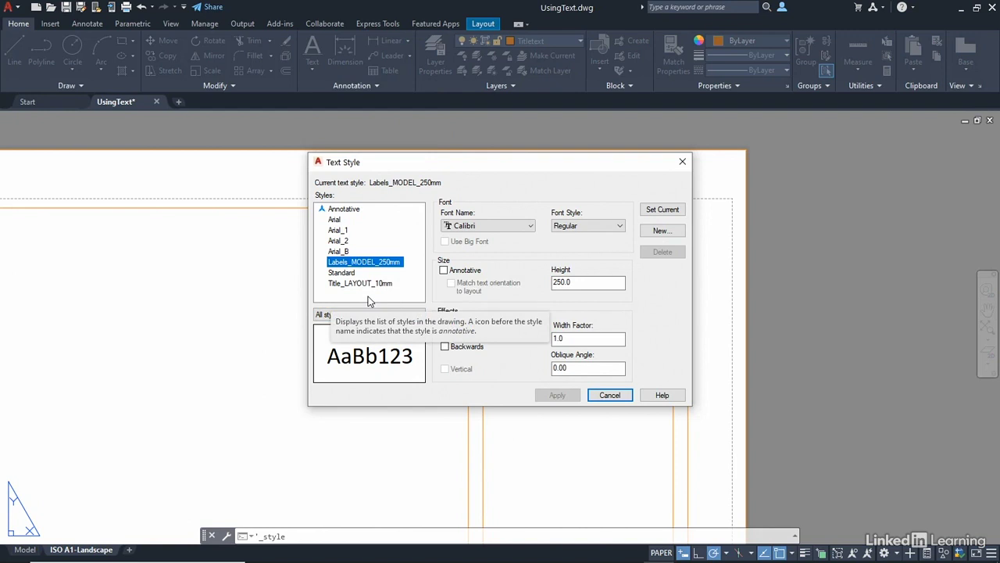
{"action": "left_click", "coordinate": [660, 231]}
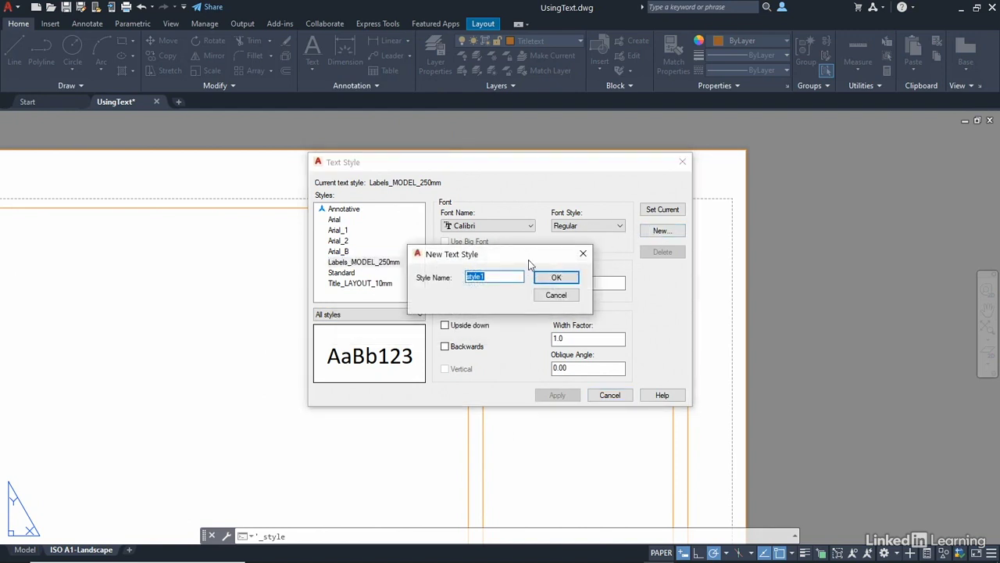
{"action": "type", "text": "Notes"}
{"action": "type", "text": "_"}
{"action": "type", "text": "LAYOUT"}
{"action": "type", "text": "_"}
{"action": "type", "text": "3.5m"}
{"action": "type", "text": "m"}
{"action": "left_click", "coordinate": [555, 277]}
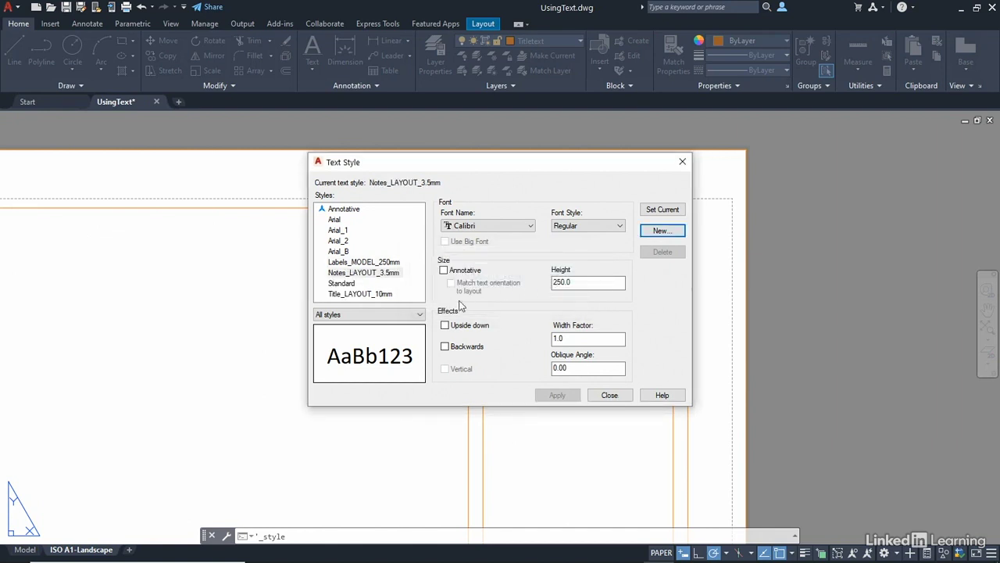
Set the Notes_LAYOUT_3.5mm style's text height to 3.5, apply it and make the style current
{"action": "left_click", "coordinate": [354, 273]}
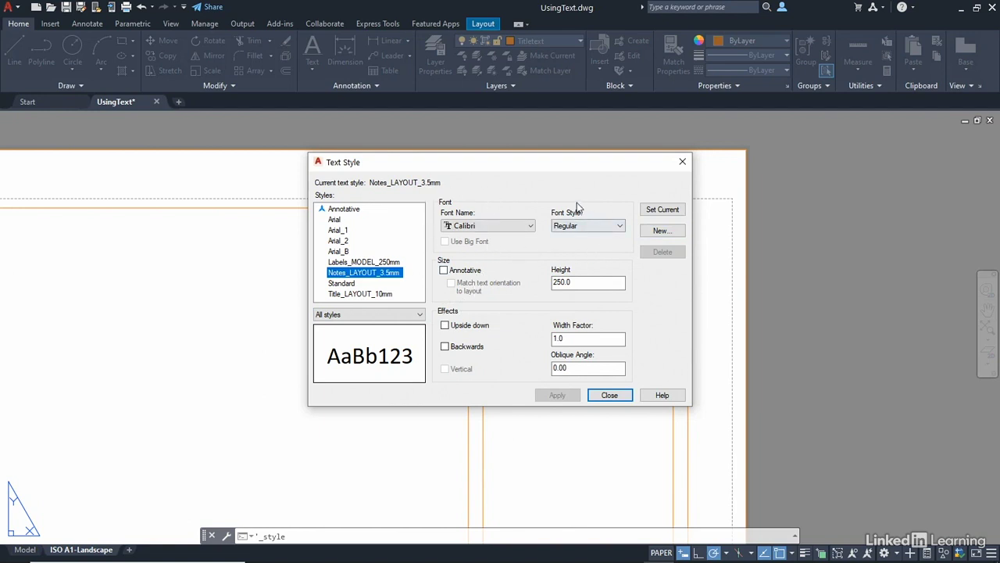
{"action": "double_click", "coordinate": [582, 284]}
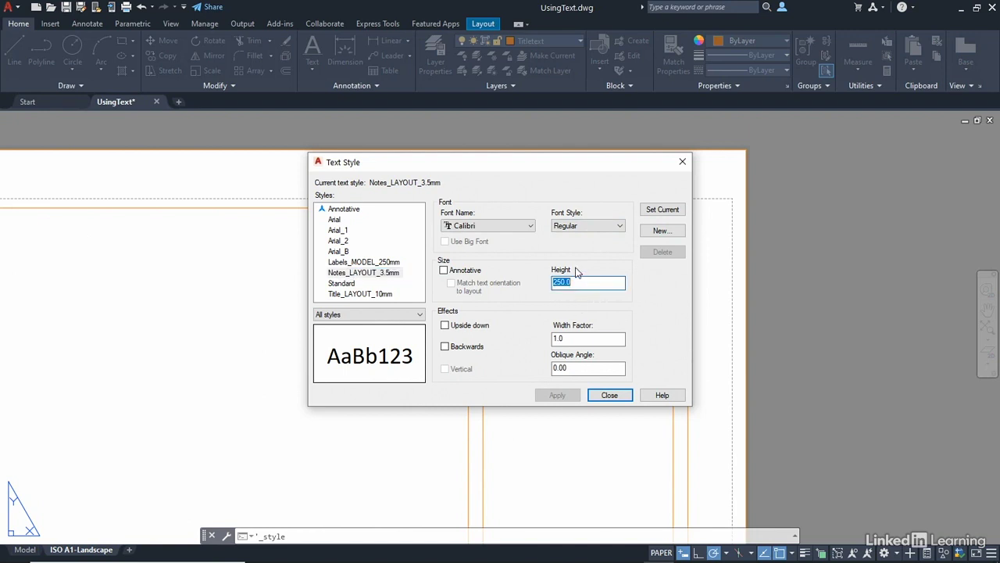
{"action": "type", "text": "3.5"}
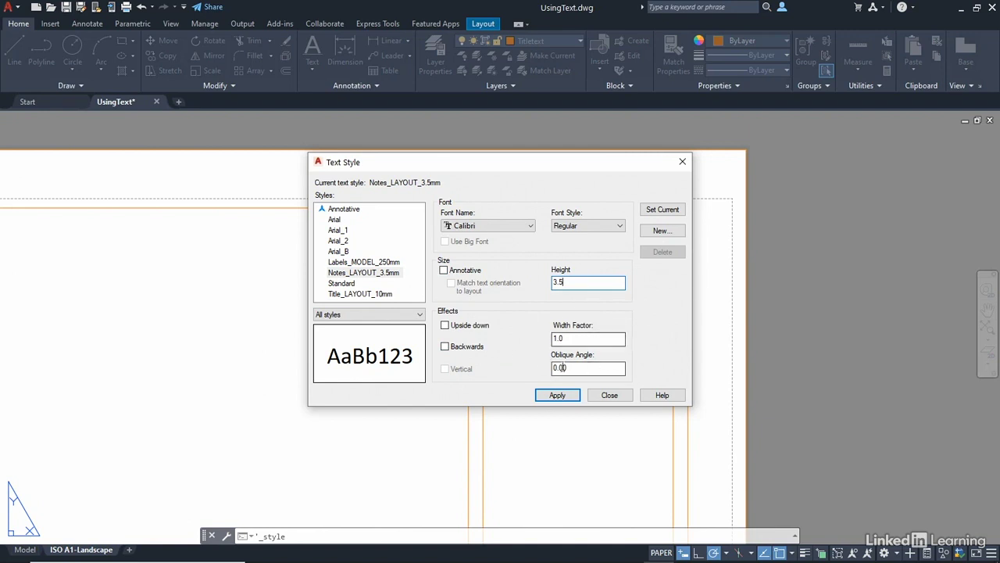
{"action": "left_click", "coordinate": [571, 397]}
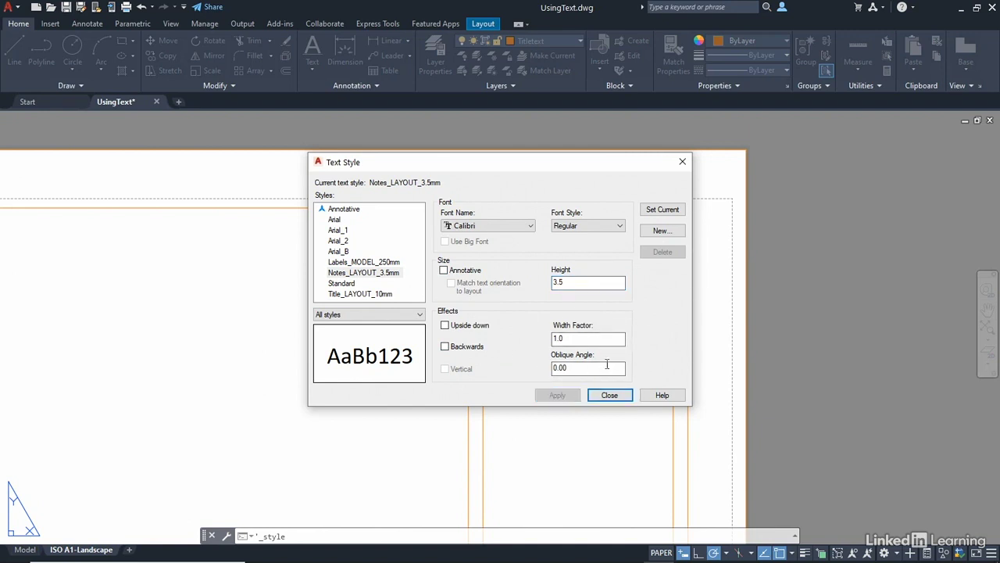
{"action": "left_click", "coordinate": [664, 210]}
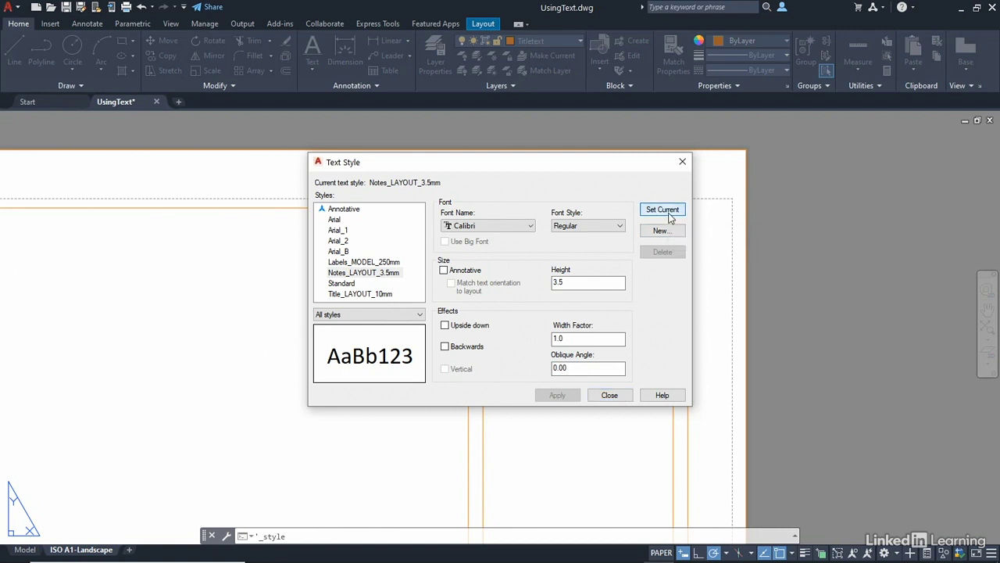
{"action": "left_click", "coordinate": [608, 395]}
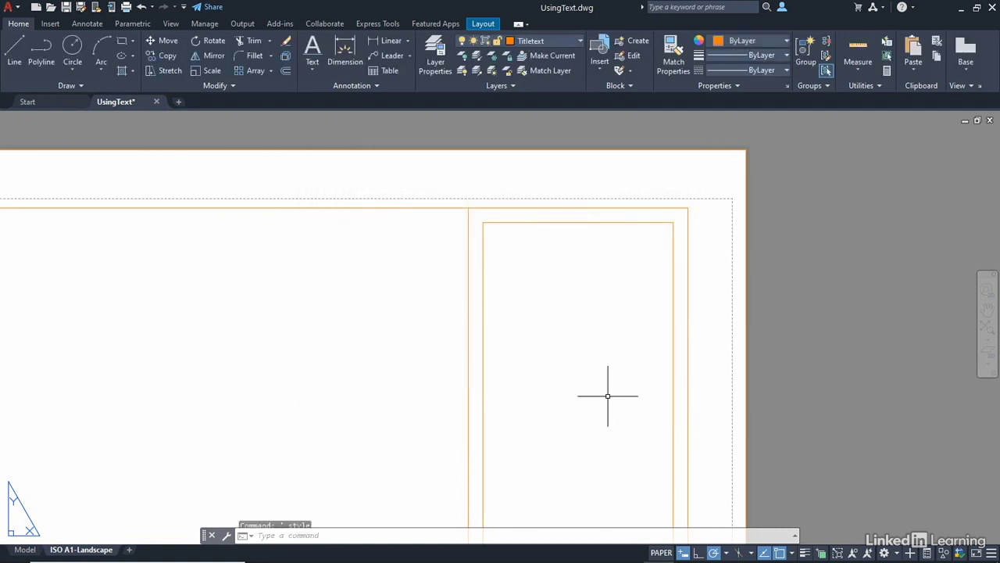
{"action": "left_click", "coordinate": [376, 86]}
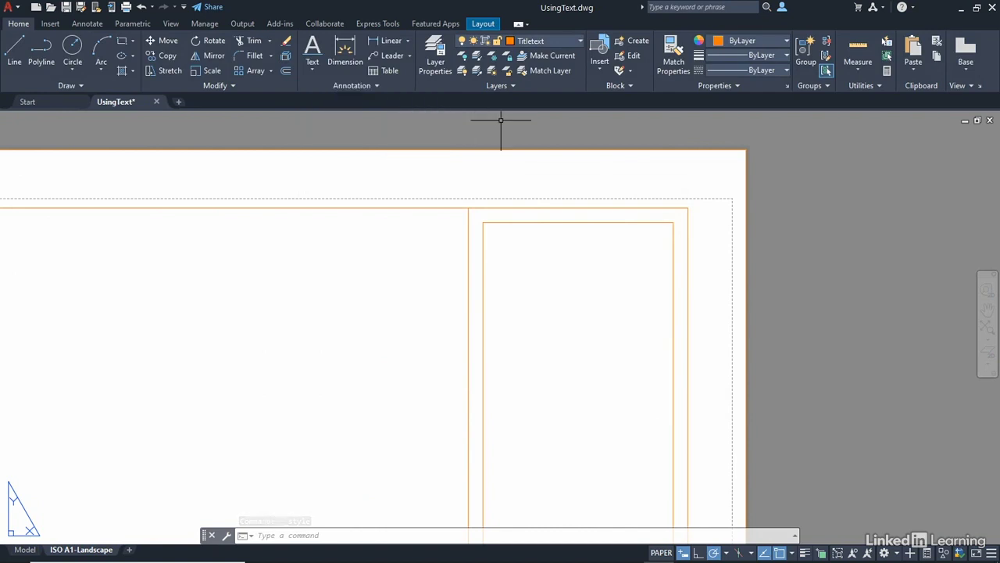
{"action": "left_click", "coordinate": [375, 87]}
{"action": "left_click", "coordinate": [303, 159]}
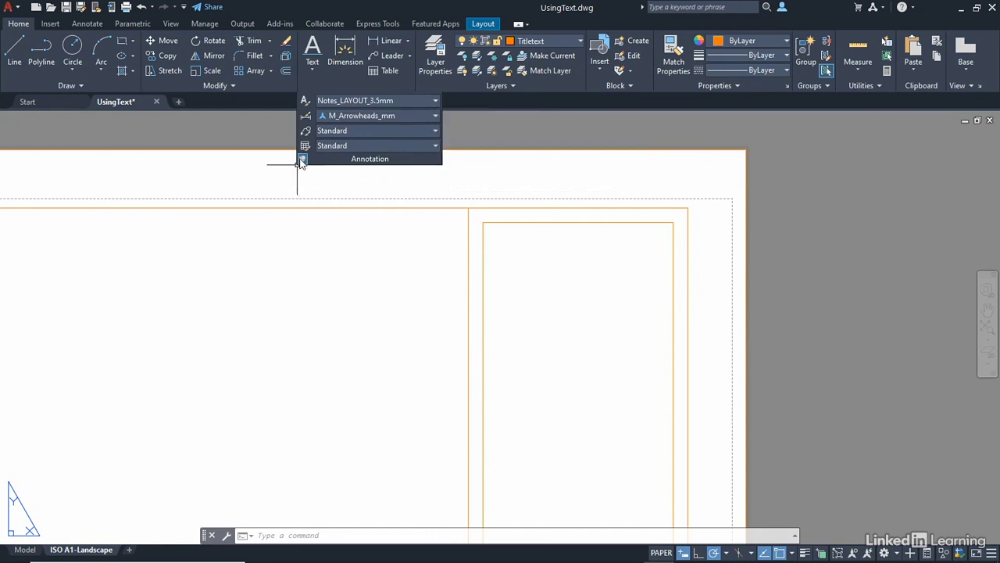
Start multiline text with its box spanning the inner title block rectangle, from its upper-left to its lower-right corner
{"action": "left_click", "coordinate": [311, 72]}
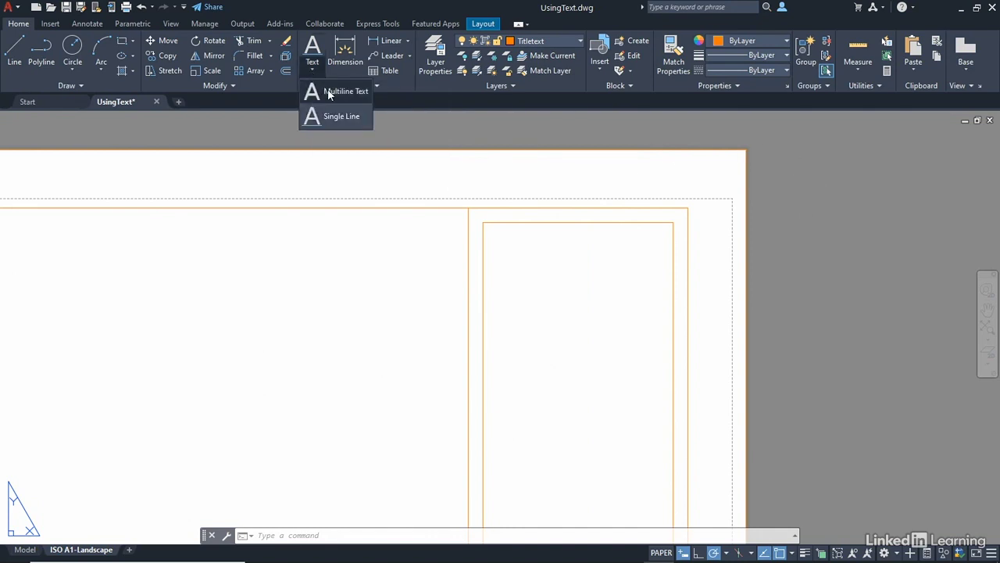
{"action": "left_click", "coordinate": [328, 88]}
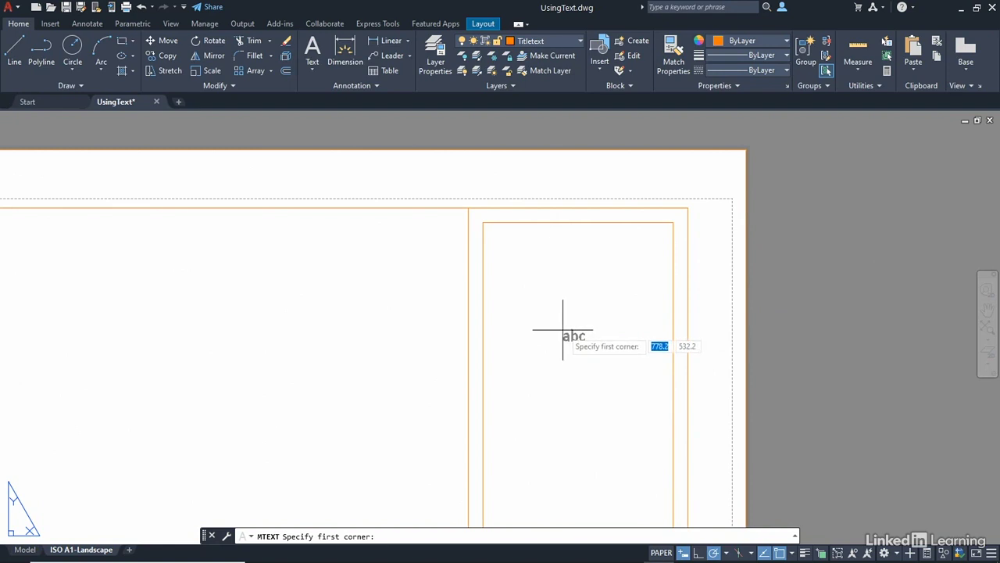
{"action": "left_click", "coordinate": [484, 223]}
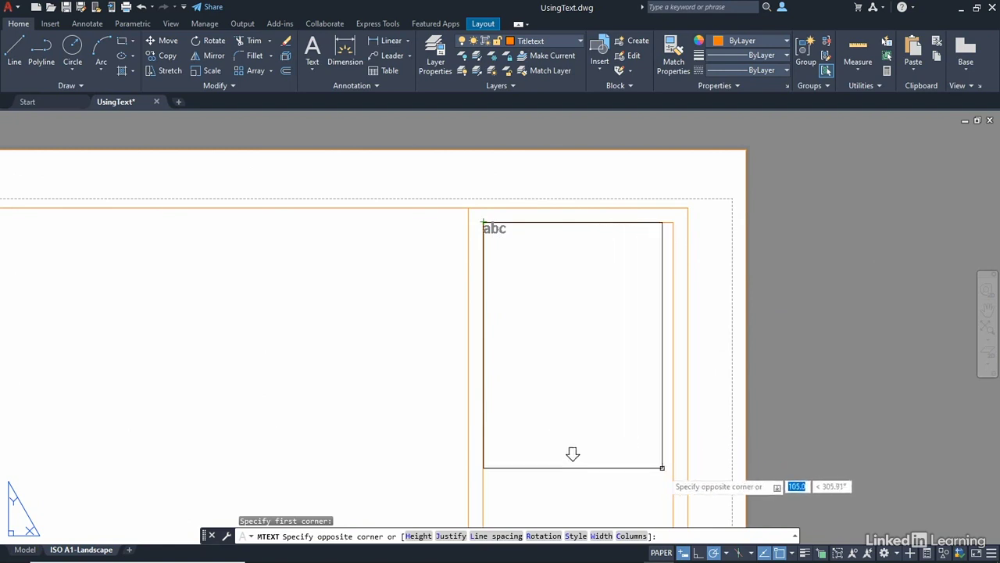
{"action": "scroll", "coordinate": [600, 454], "scroll_direction": "down", "scroll_amount": 2}
{"action": "scroll", "coordinate": [617, 457], "scroll_direction": "down", "scroll_amount": 1}
{"action": "middle_click_drag", "start_coordinate": [638, 436], "coordinate": [589, 272]}
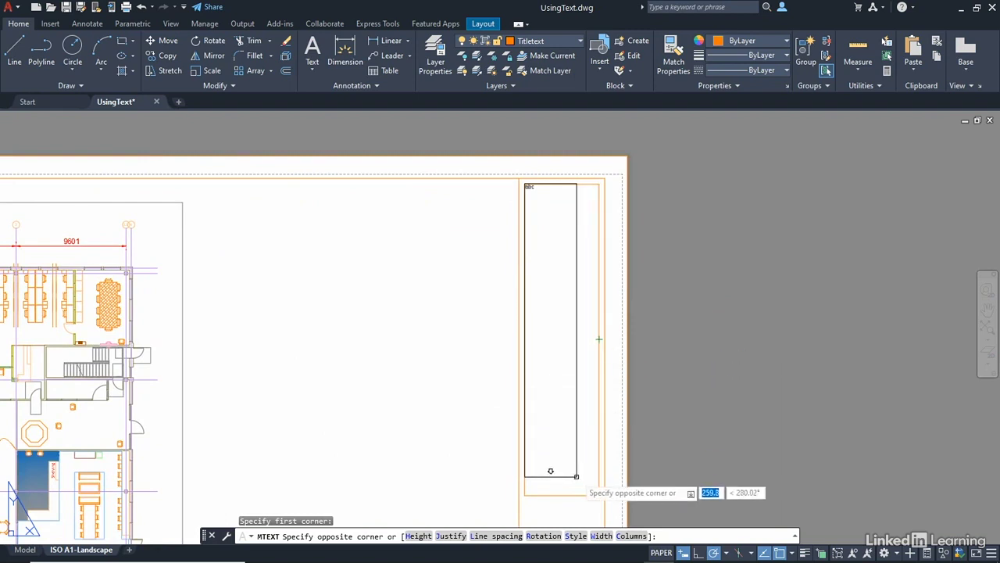
{"action": "left_click", "coordinate": [598, 495]}
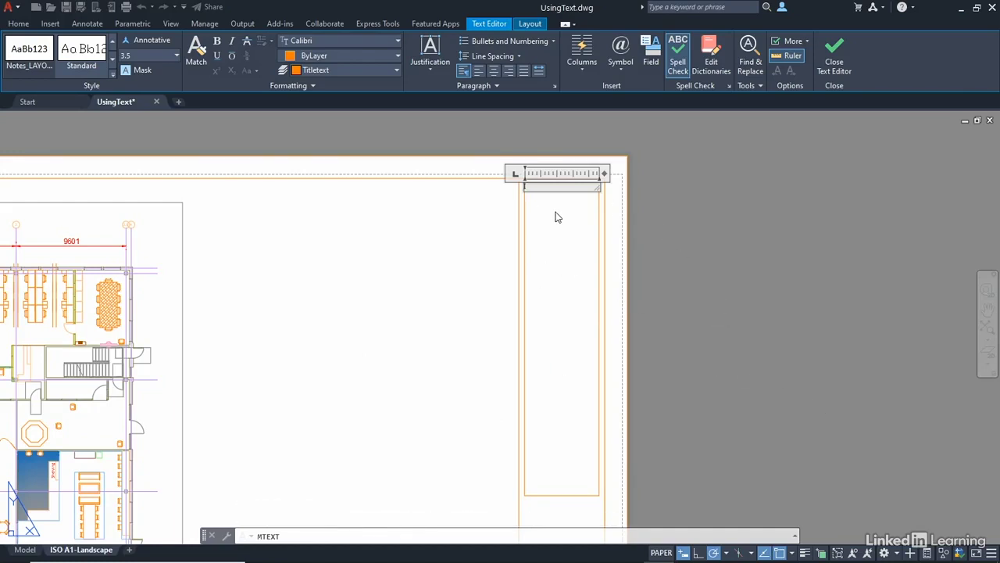
Enter the heading "NOTES:" in the multiline text and begin a new line below it
{"action": "scroll", "coordinate": [558, 211], "scroll_direction": "up", "scroll_amount": 3}
{"action": "mouse_move", "coordinate": [558, 211]}
{"action": "middle_mouse_down"}
{"action": "mouse_move", "coordinate": [541, 282]}
{"action": "mouse_move", "coordinate": [555, 346]}
{"action": "mouse_move", "coordinate": [509, 341]}
{"action": "middle_mouse_up"}
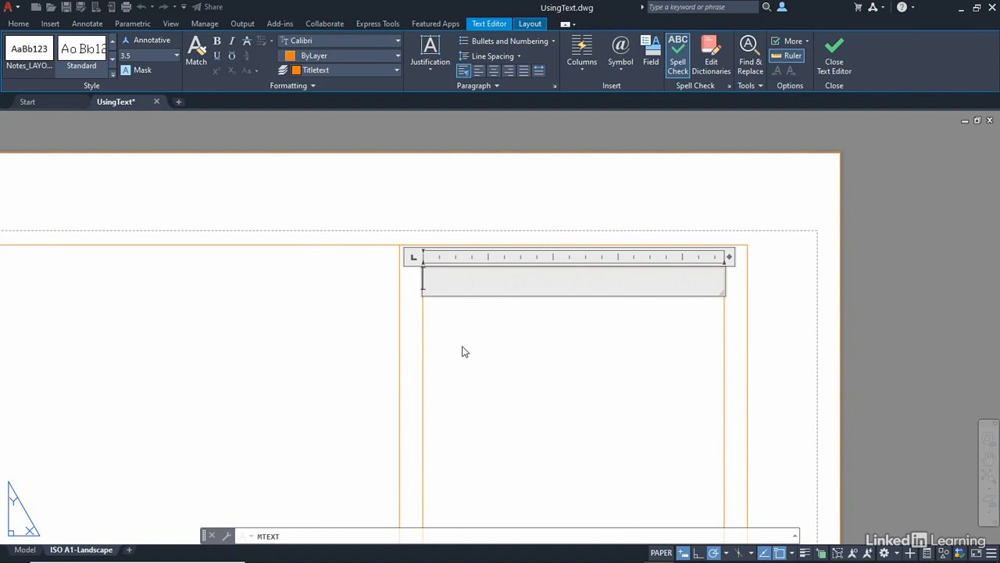
{"action": "type", "text": "NOTES"}
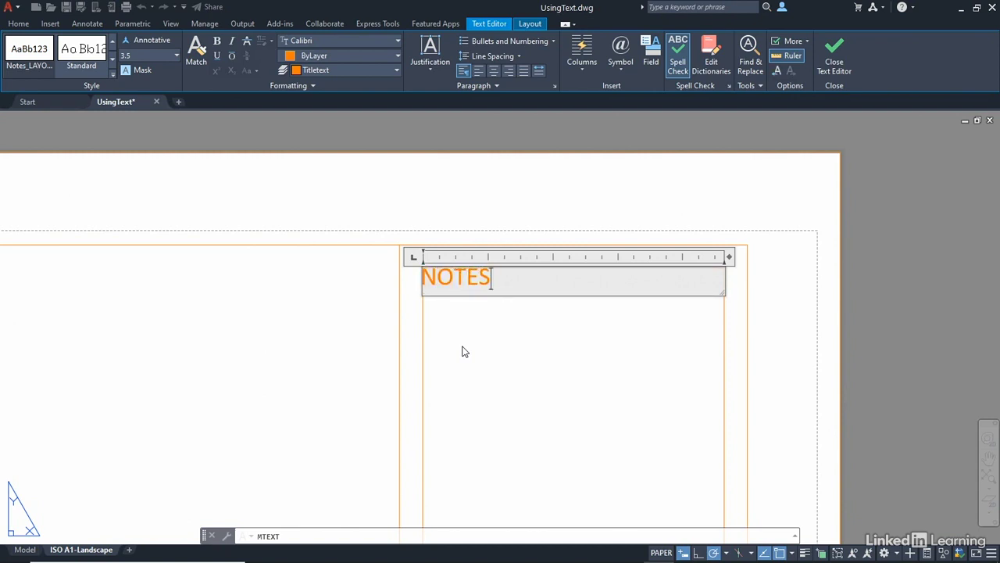
{"action": "type", "text": ":"}
{"action": "key", "text": "Return"}
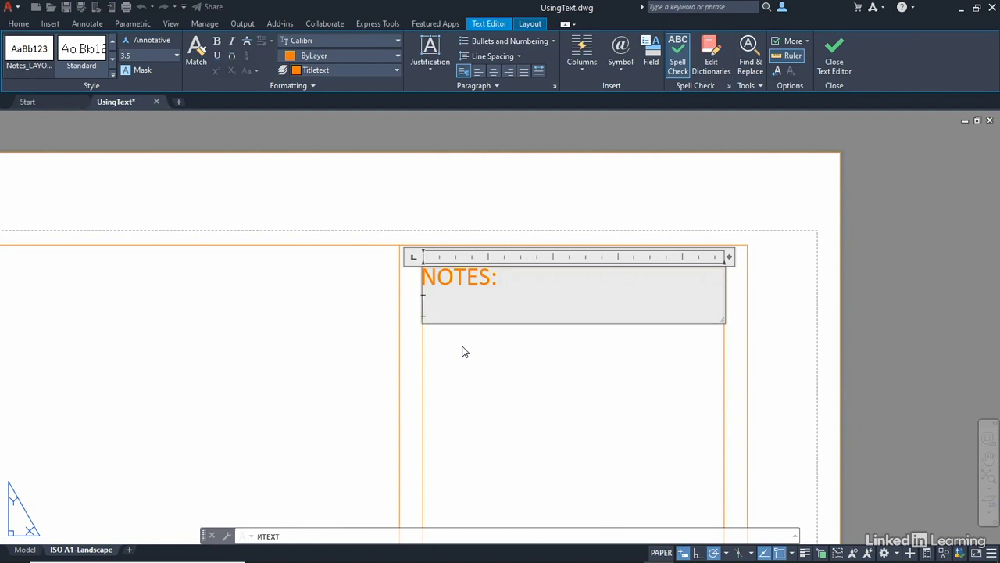
Apply numbering below the heading, enter "All dimensions in millimetres." as the first note and start a second item
{"action": "left_click", "coordinate": [550, 41]}
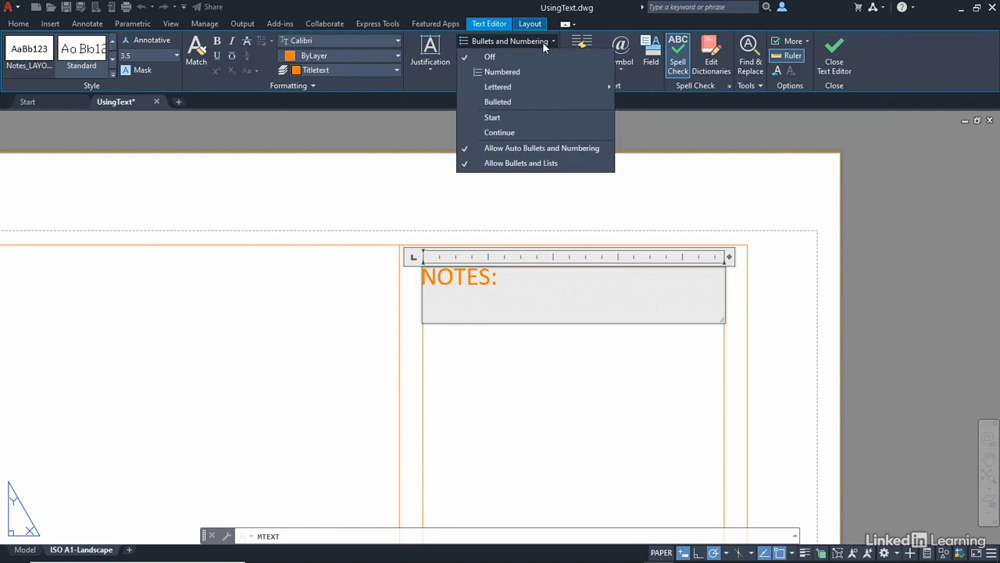
{"action": "left_click", "coordinate": [500, 71]}
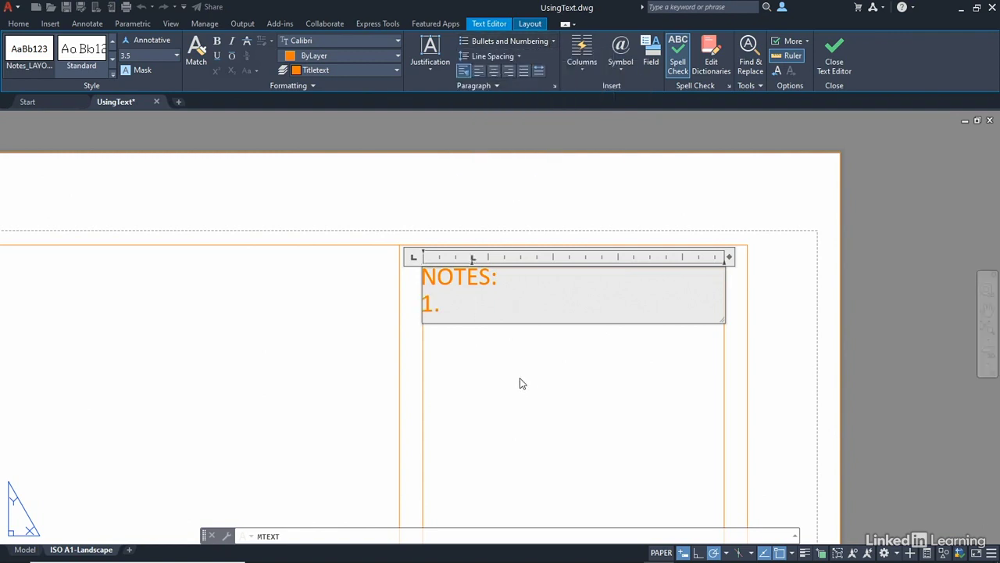
{"action": "type", "text": "All"}
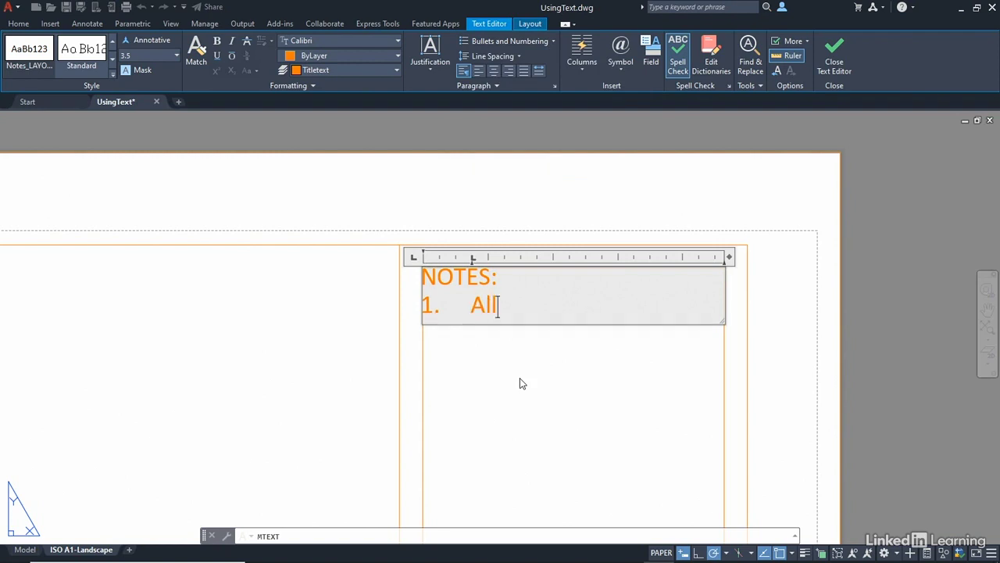
{"action": "type", "text": " dimens"}
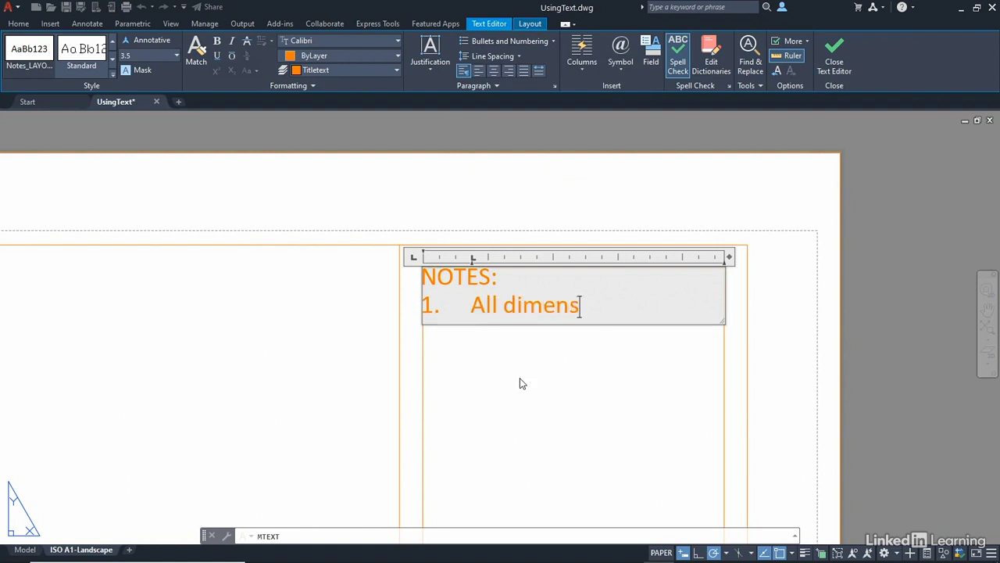
{"action": "type", "text": "ions in millim"}
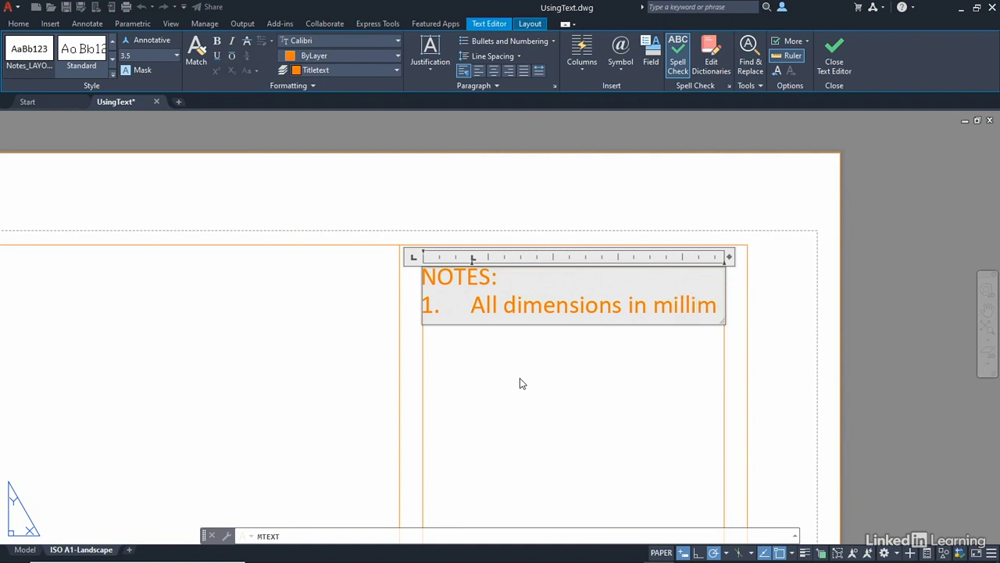
{"action": "type", "text": "etres."}
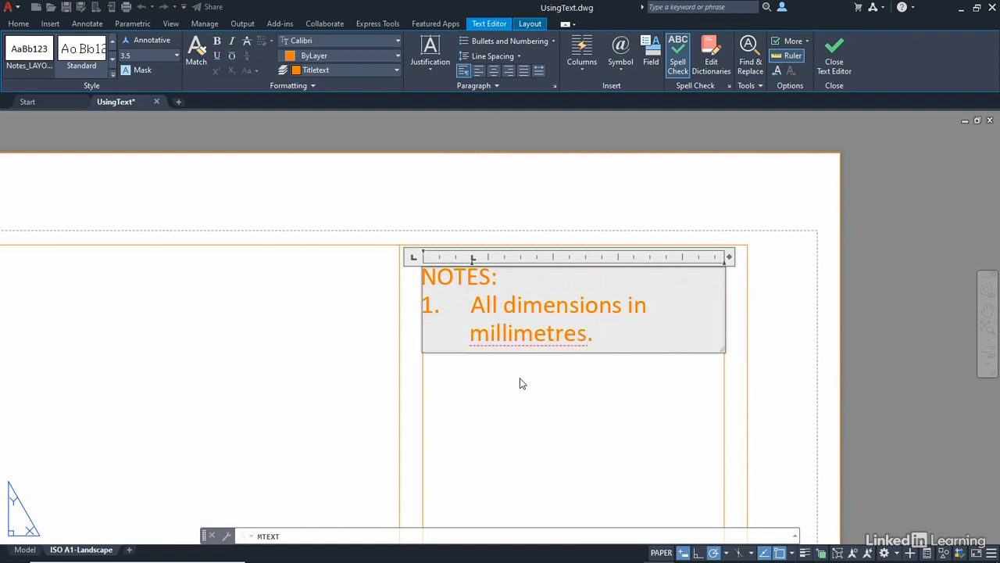
{"action": "key", "text": "Return"}
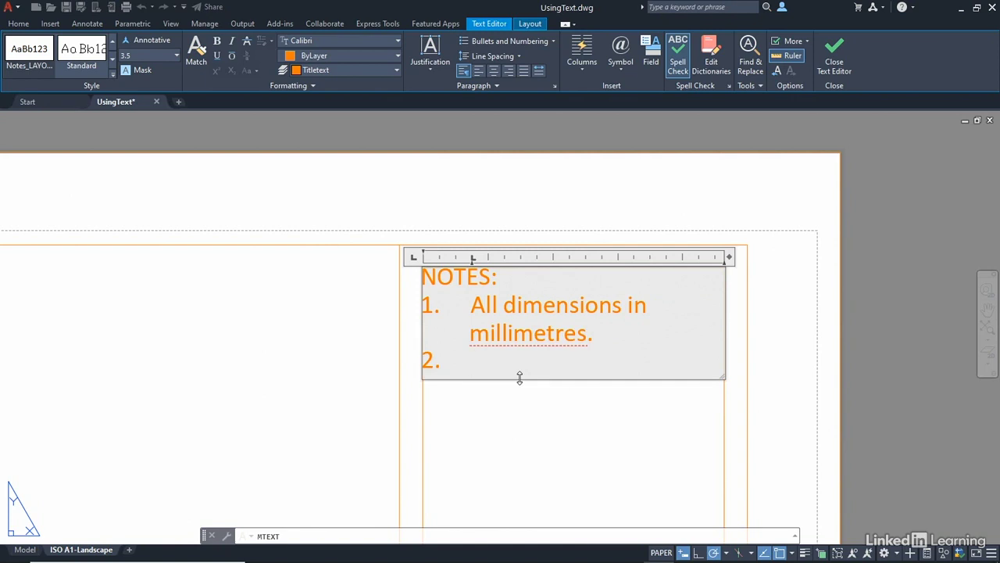
Enter "All changes must be verified by principal engineer." as the second note and finish the multiline text
{"action": "type", "text": "All change"}
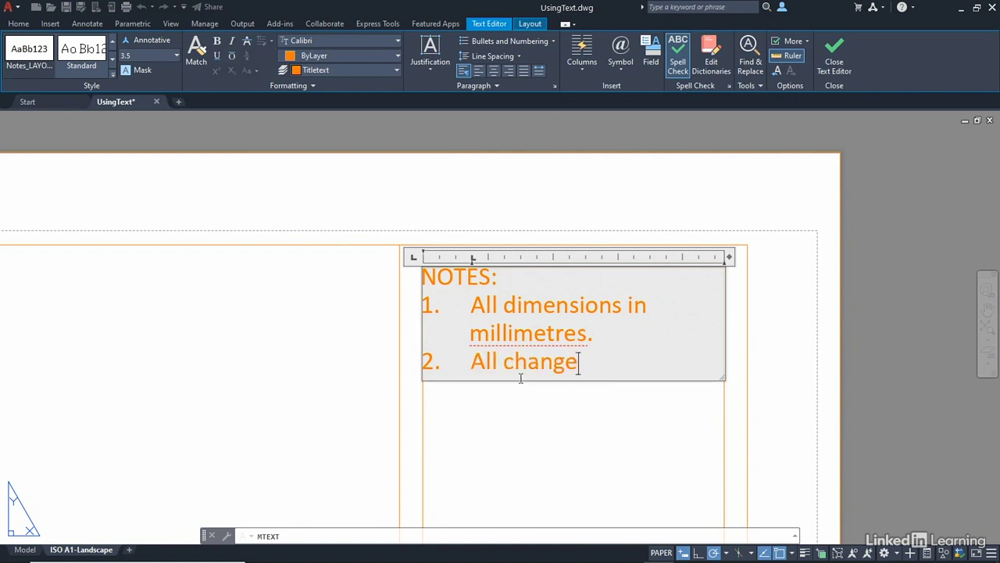
{"action": "type", "text": "s must be"}
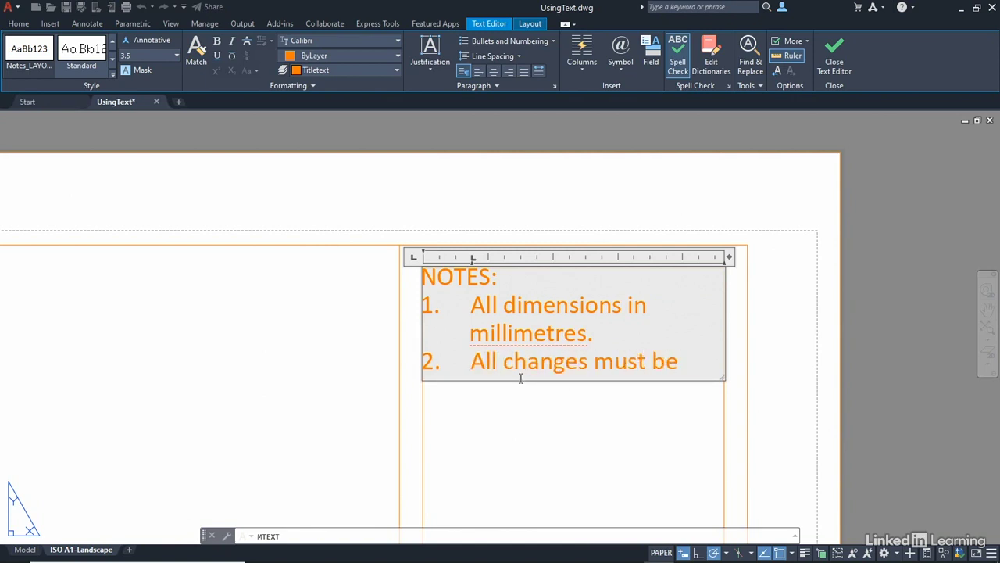
{"action": "type", "text": " verifie"}
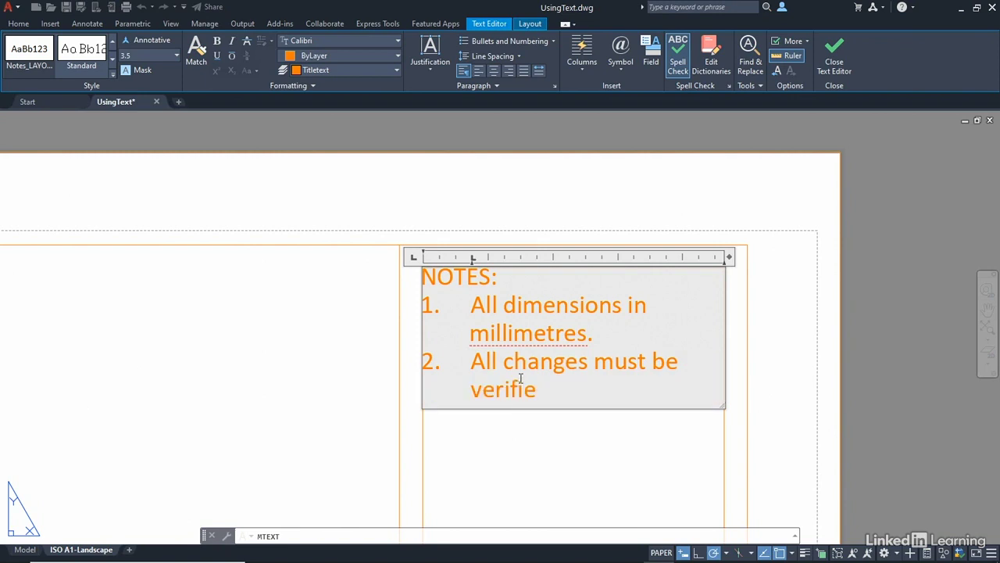
{"action": "type", "text": "d by principal"}
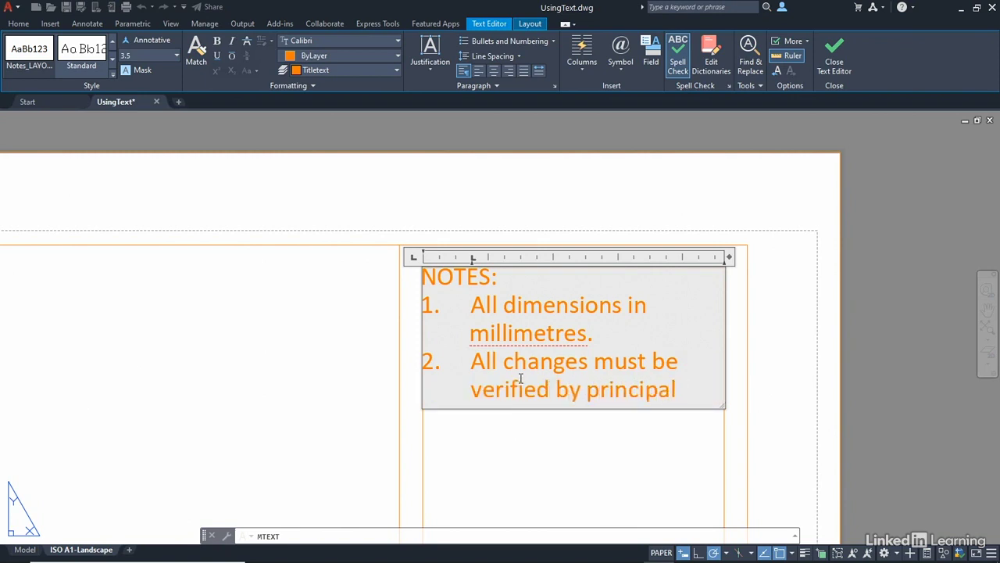
{"action": "type", "text": " engineer."}
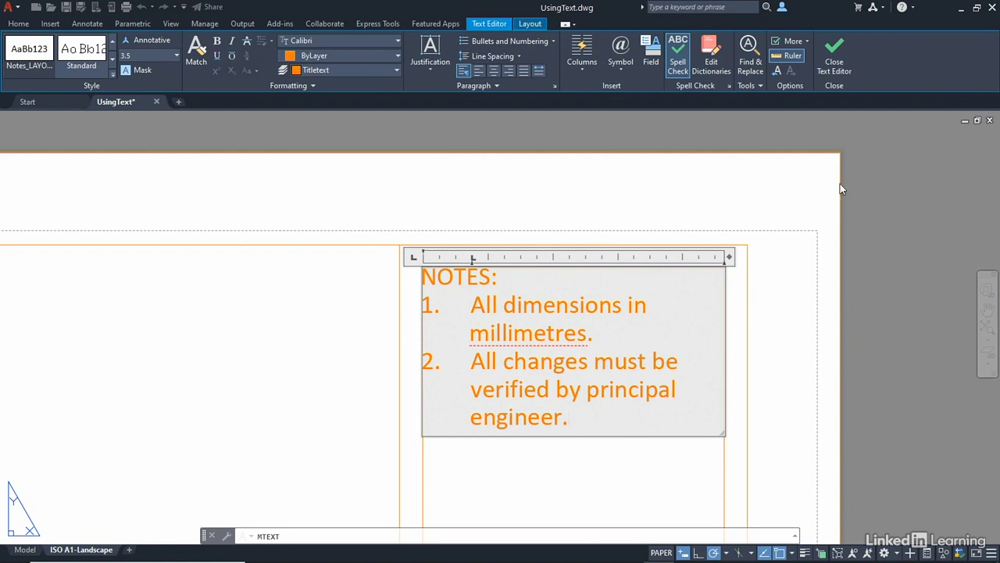
{"action": "left_click", "coordinate": [833, 55]}
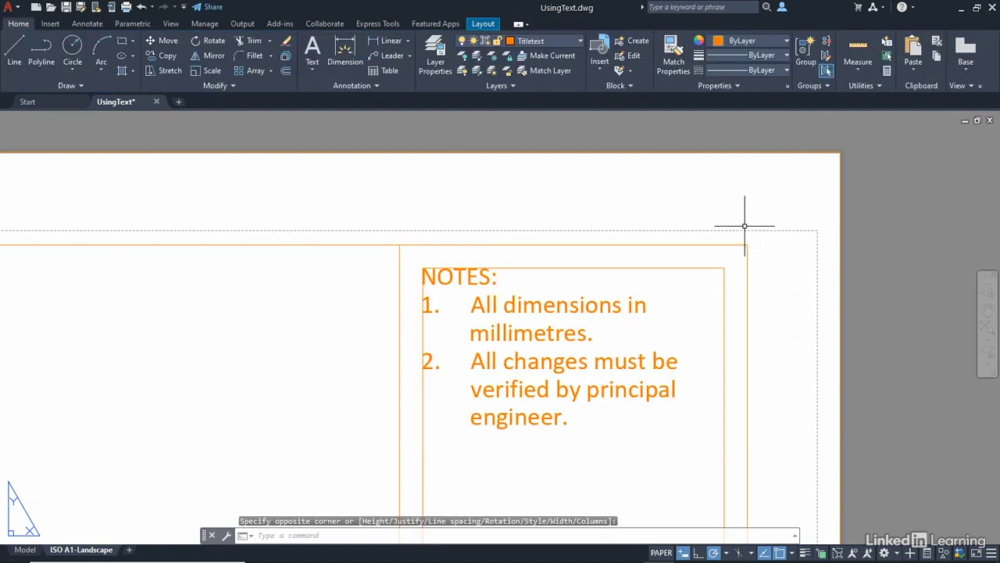
Delete the inner title block rectangle that frames the notes text
{"action": "mouse_move", "coordinate": [583, 267]}
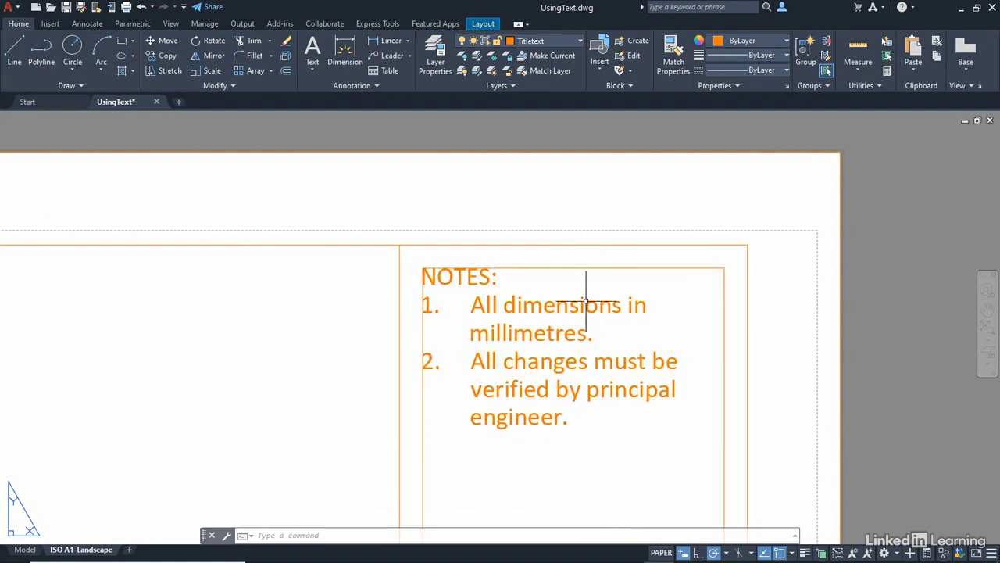
{"action": "left_click", "coordinate": [626, 267]}
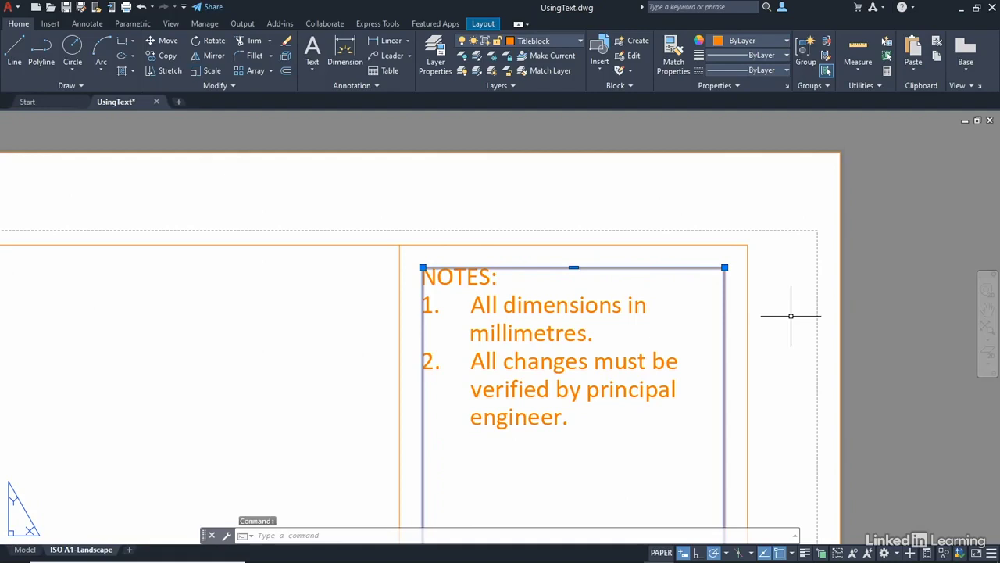
{"action": "key", "text": "Delete"}
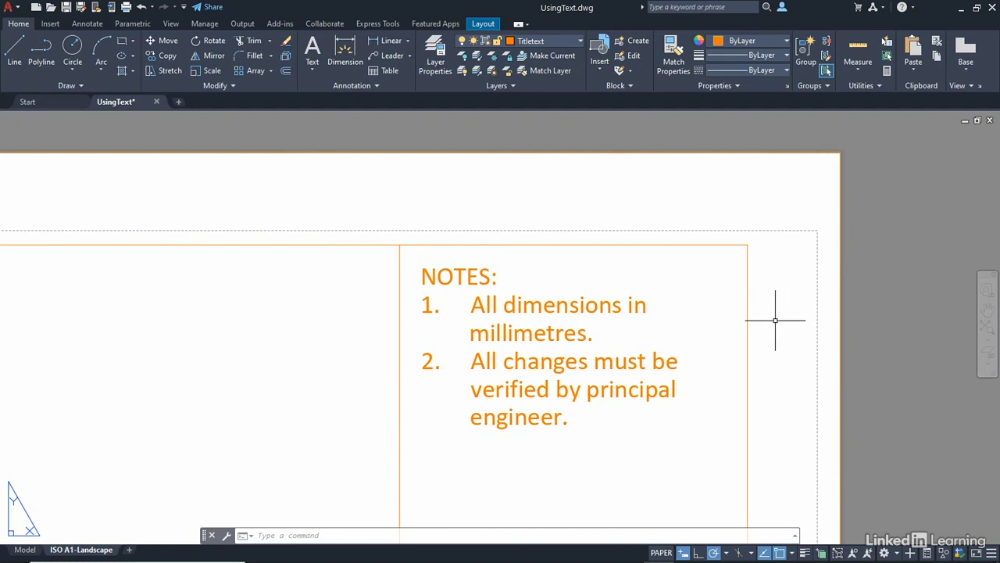
Make the "NOTES:" heading of the multiline text bold and underlined, and close the text editor
{"action": "left_click", "coordinate": [583, 306]}
{"action": "double_click", "coordinate": [583, 306]}
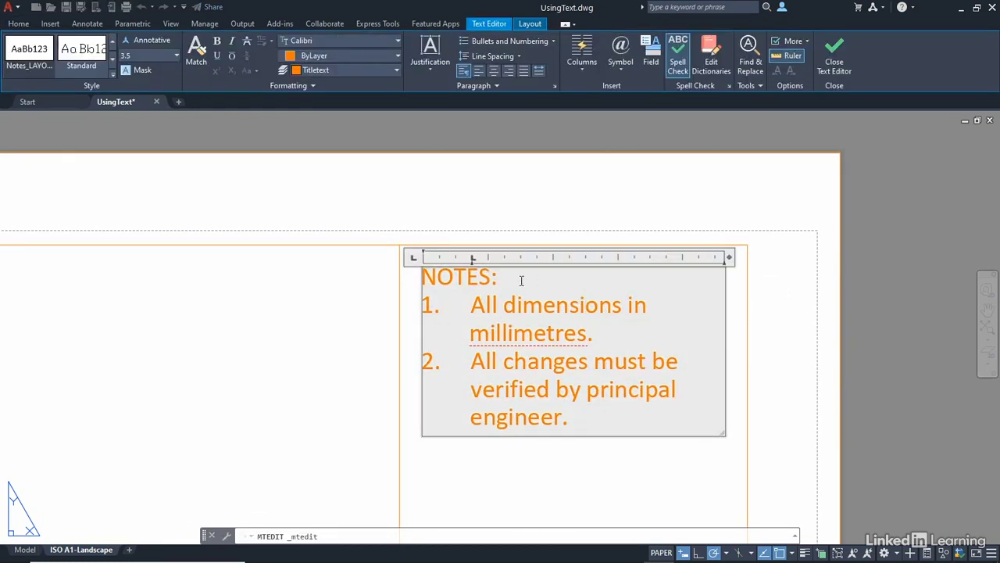
{"action": "left_click_drag", "start_coordinate": [509, 278], "coordinate": [423, 266]}
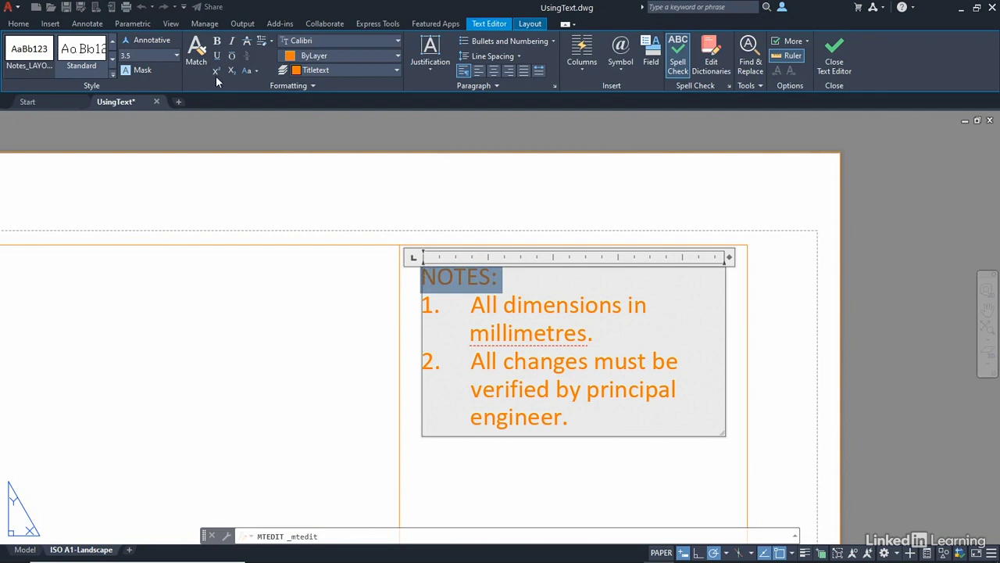
{"action": "left_click", "coordinate": [217, 41]}
{"action": "left_click", "coordinate": [217, 56]}
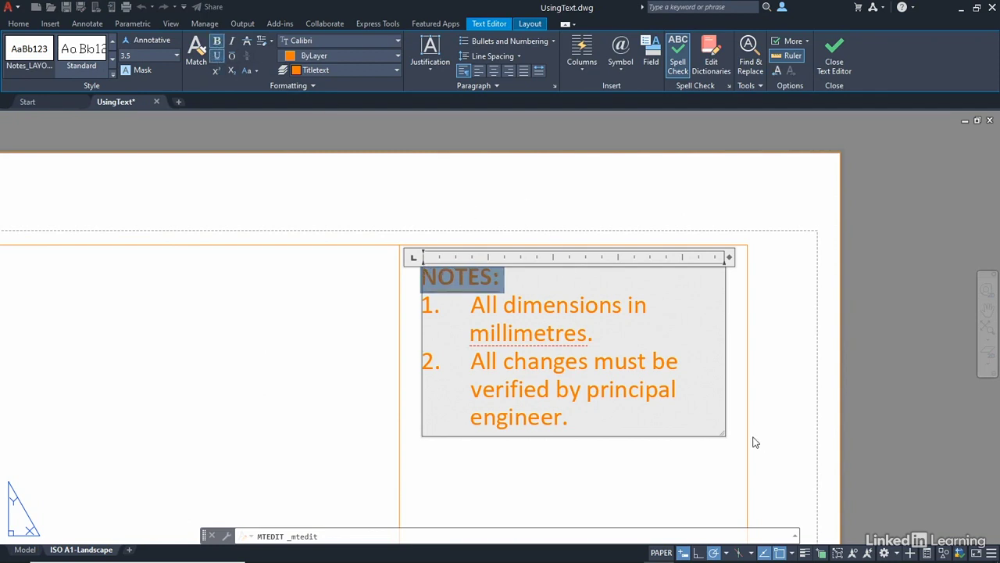
{"action": "left_click", "coordinate": [832, 64]}
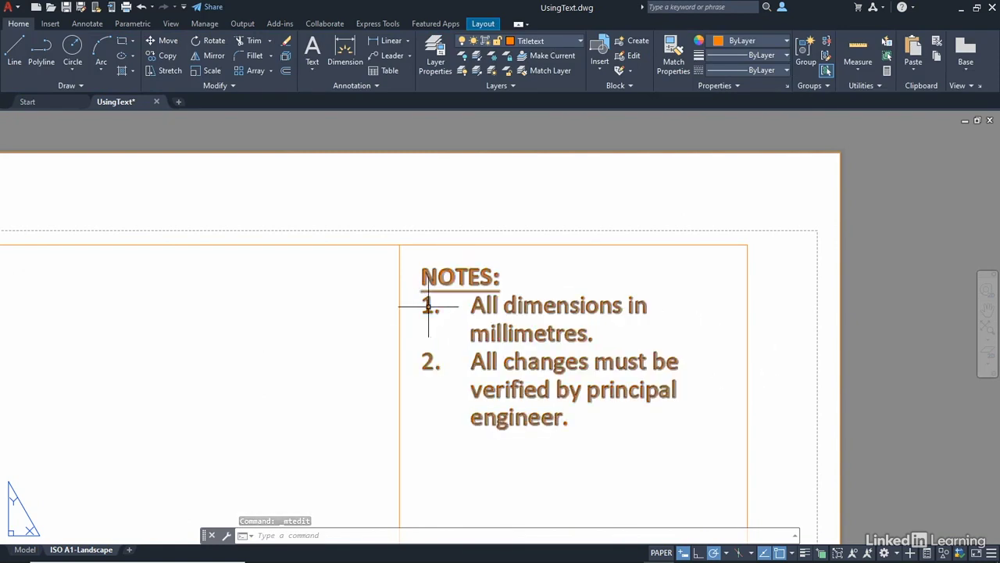
Insert a blank line between the "NOTES:" heading and the first numbered note, and close the text editor
{"action": "left_click", "coordinate": [541, 305]}
{"action": "double_click", "coordinate": [541, 305]}
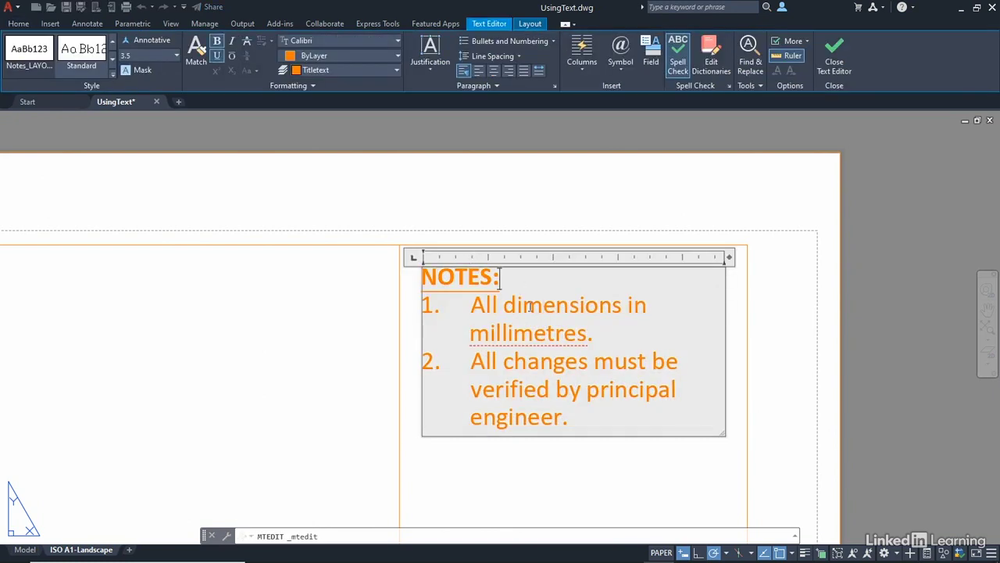
{"action": "key", "text": "Return"}
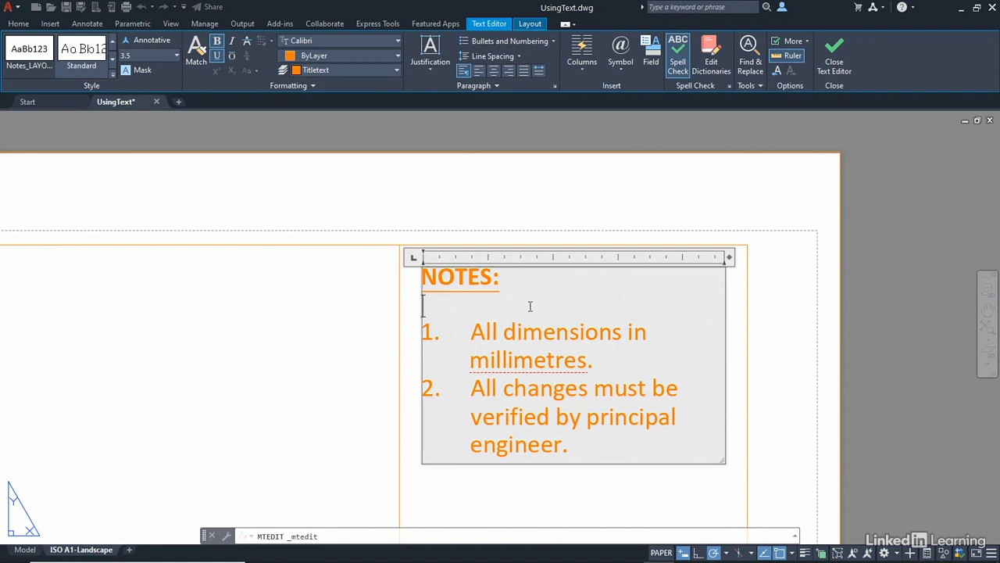
{"action": "left_click", "coordinate": [860, 252]}
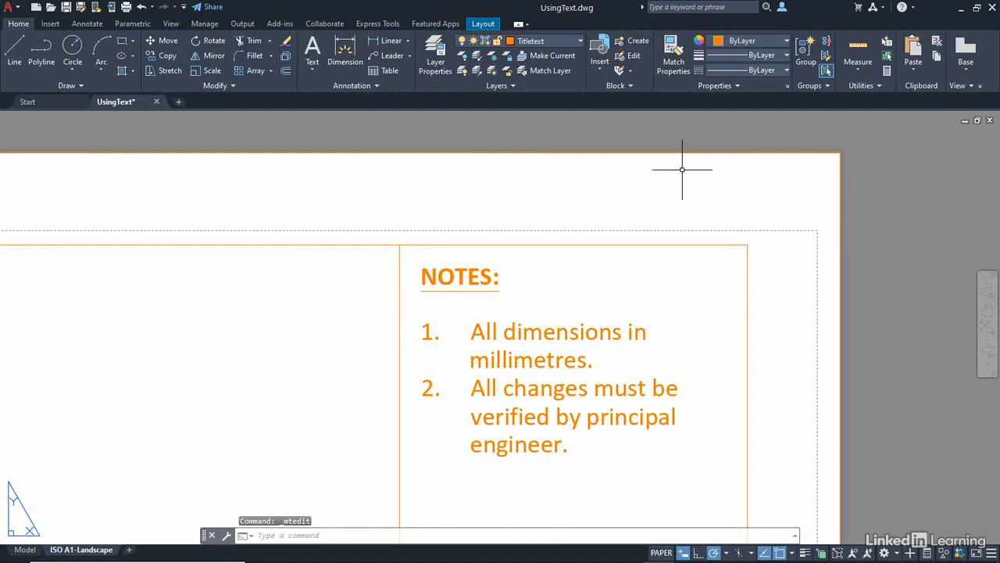
Set up a spelling check limited to selected objects, with the notes multiline text as the selection
{"action": "left_click", "coordinate": [88, 22]}
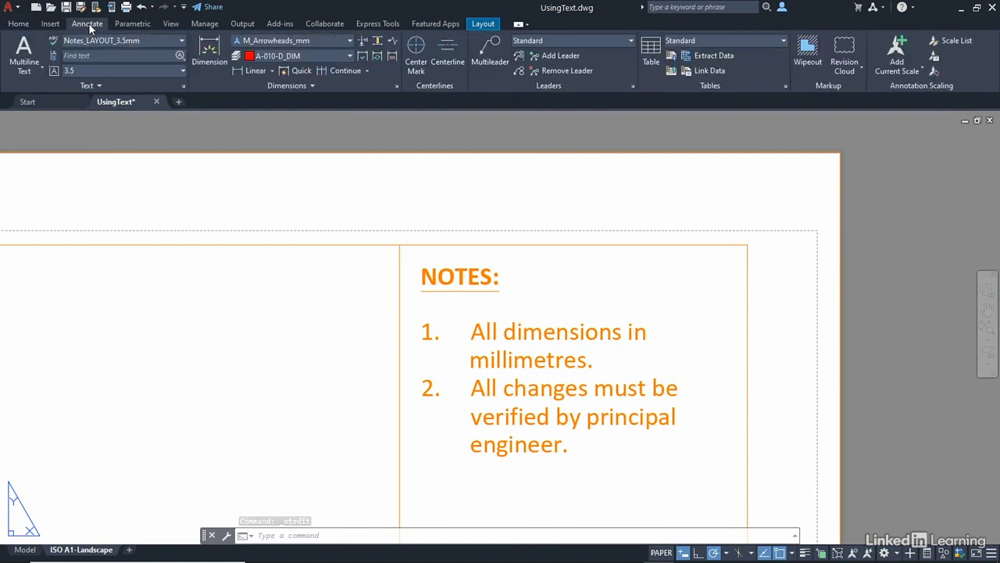
{"action": "left_click", "coordinate": [52, 45]}
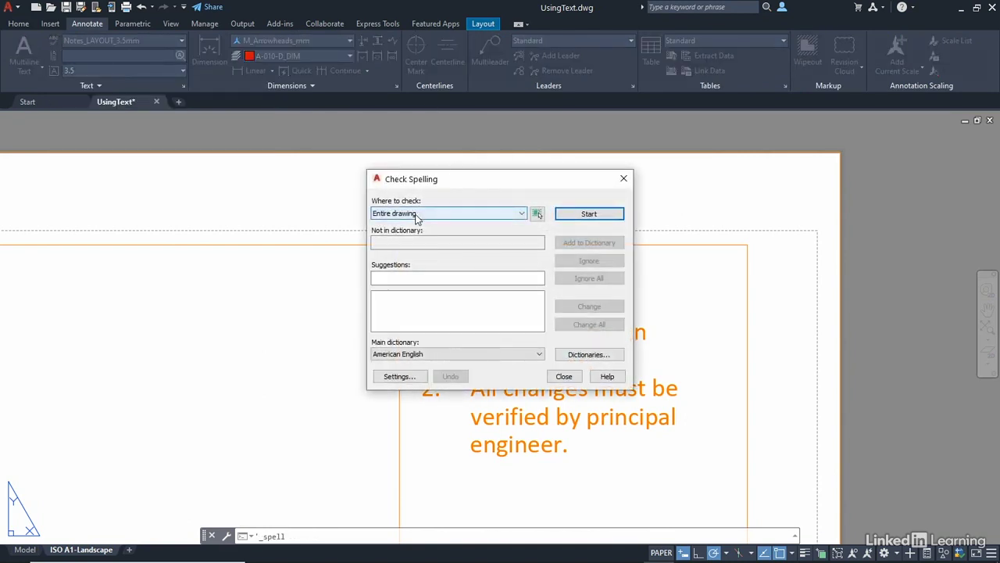
{"action": "left_click", "coordinate": [523, 214]}
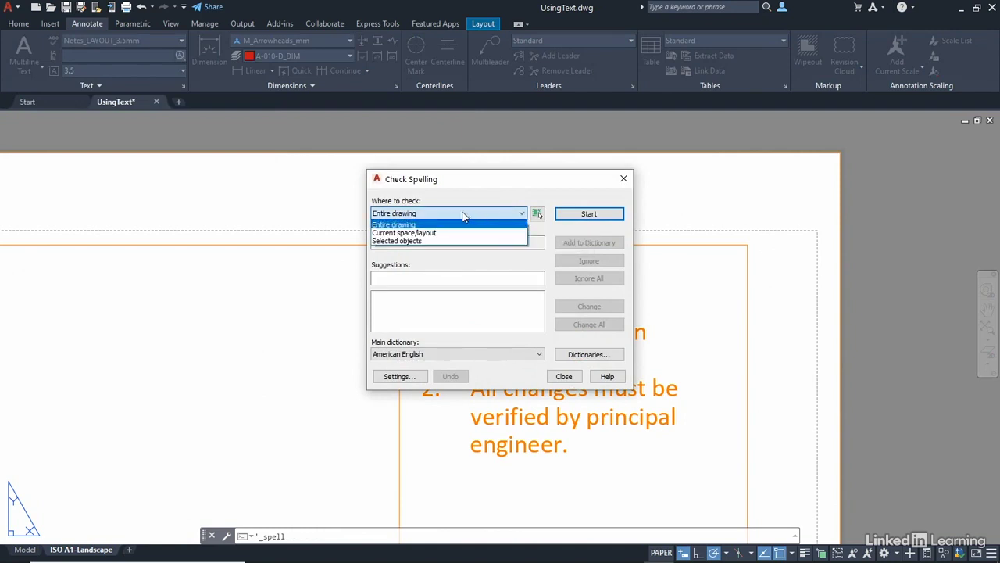
{"action": "left_click", "coordinate": [408, 241]}
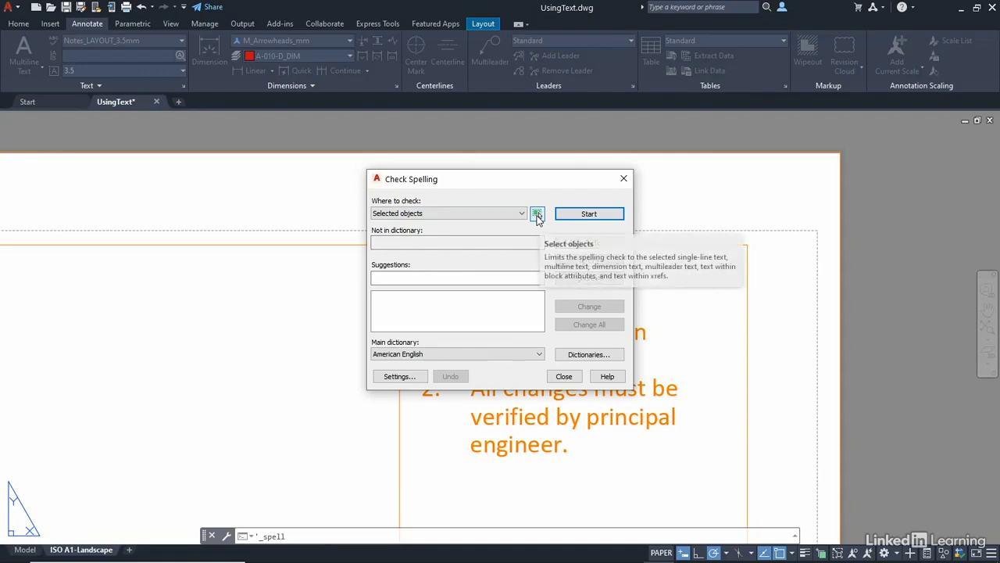
{"action": "left_click", "coordinate": [538, 214]}
{"action": "left_click", "coordinate": [507, 324]}
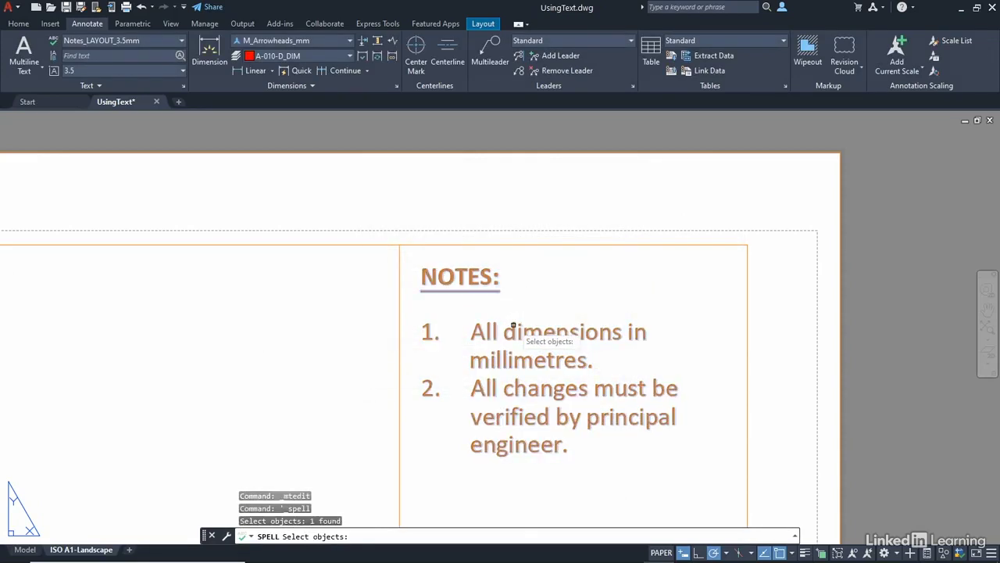
{"action": "key", "text": "Return"}
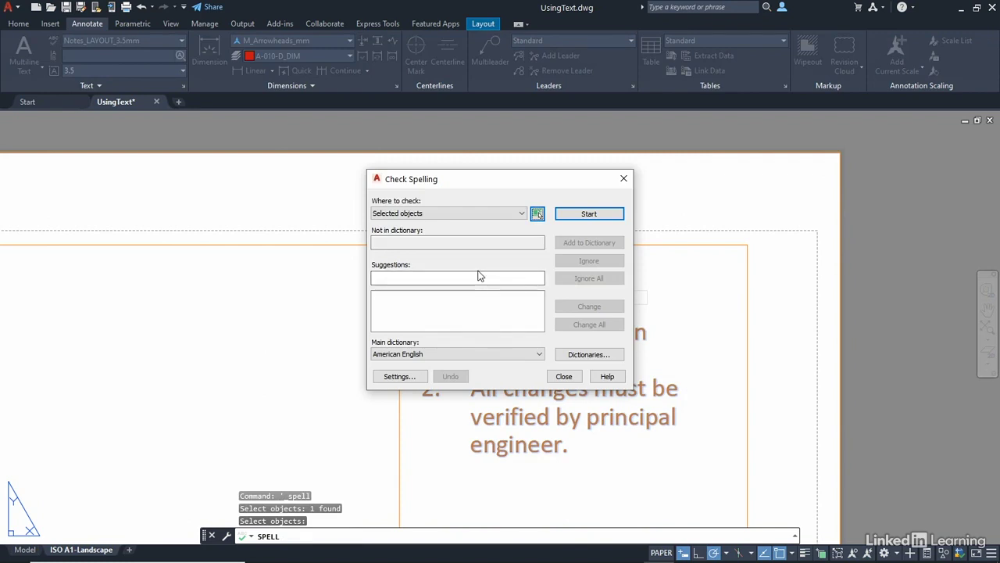
Run the spelling check on the notes, replace "millimetres" with the suggestion "millimeters" and close the spelling check
{"action": "left_click", "coordinate": [590, 216]}
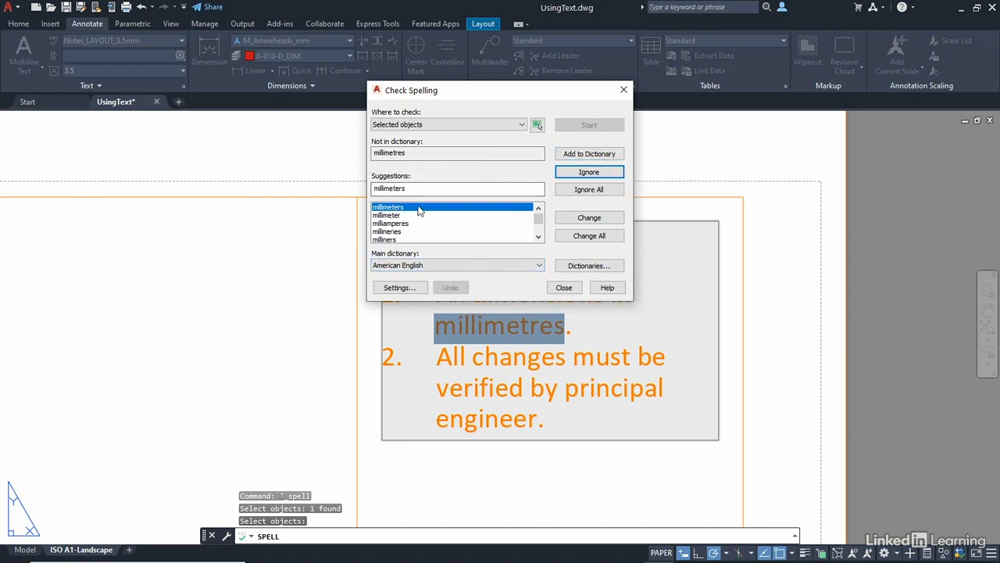
{"action": "left_click", "coordinate": [588, 218]}
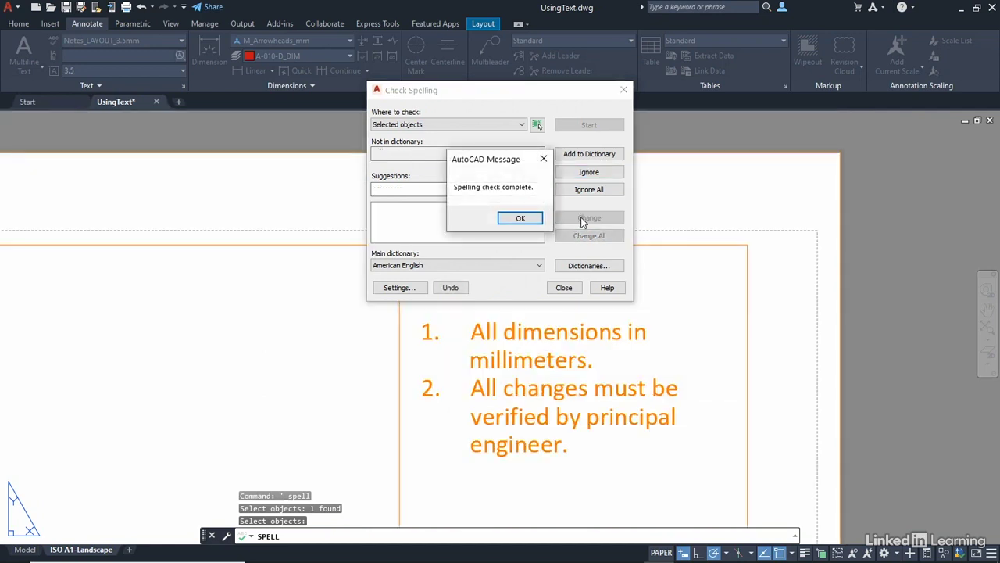
{"action": "left_click", "coordinate": [517, 218]}
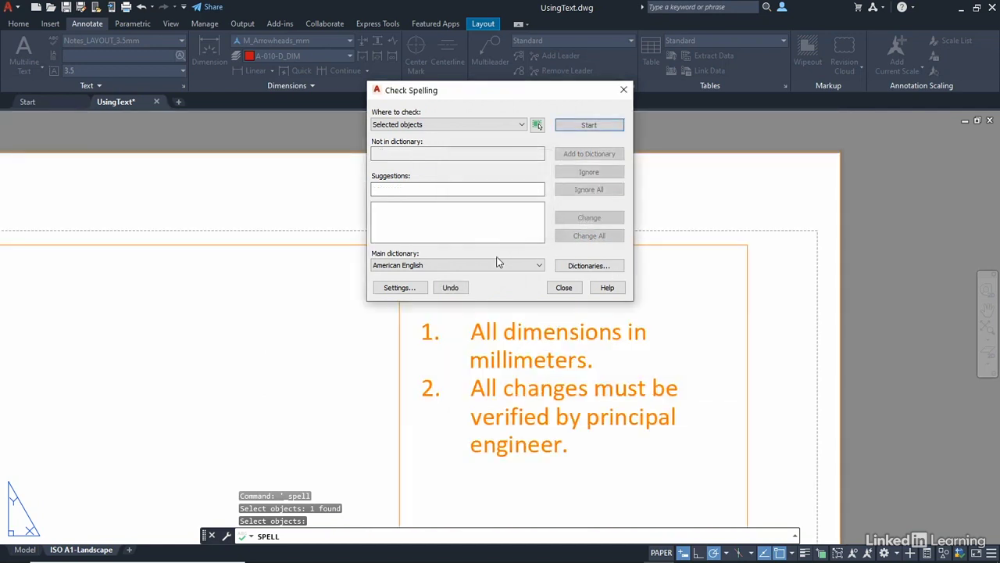
{"action": "left_click", "coordinate": [566, 288]}
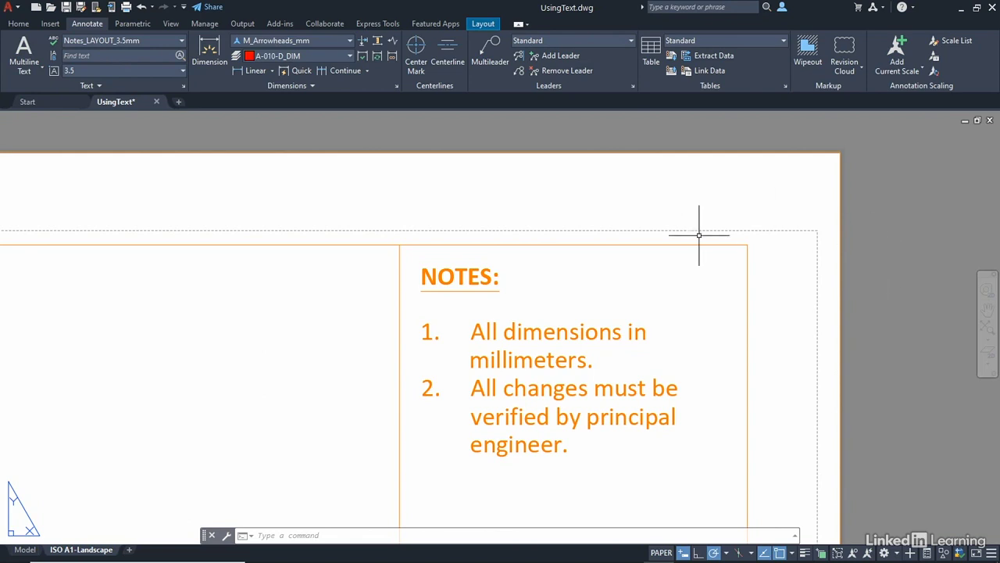
Reopen the notes text to review its spelling, close it without edits and view the whole layout sheet
{"action": "left_click", "coordinate": [567, 312]}
{"action": "double_click", "coordinate": [568, 333]}
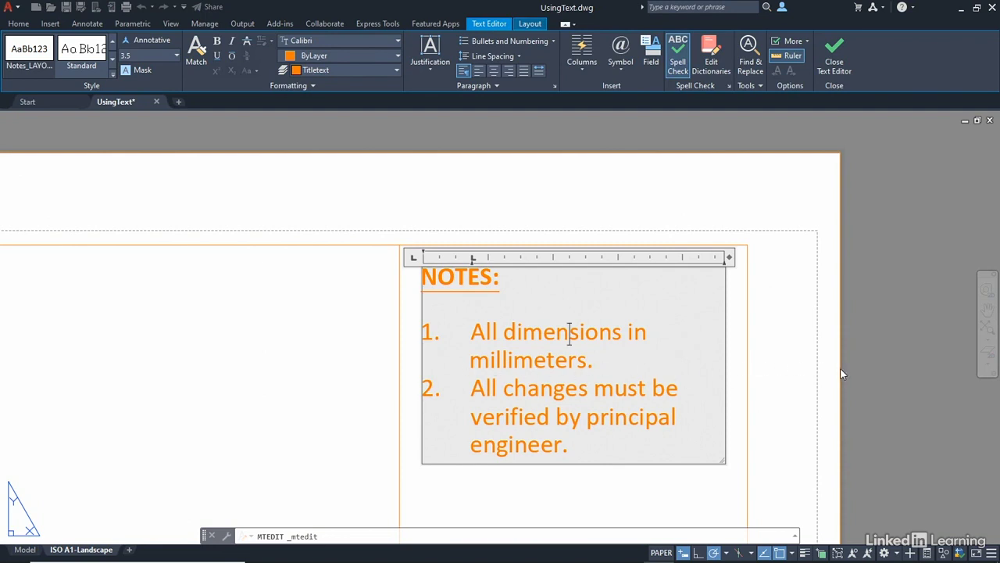
{"action": "left_click", "coordinate": [834, 63]}
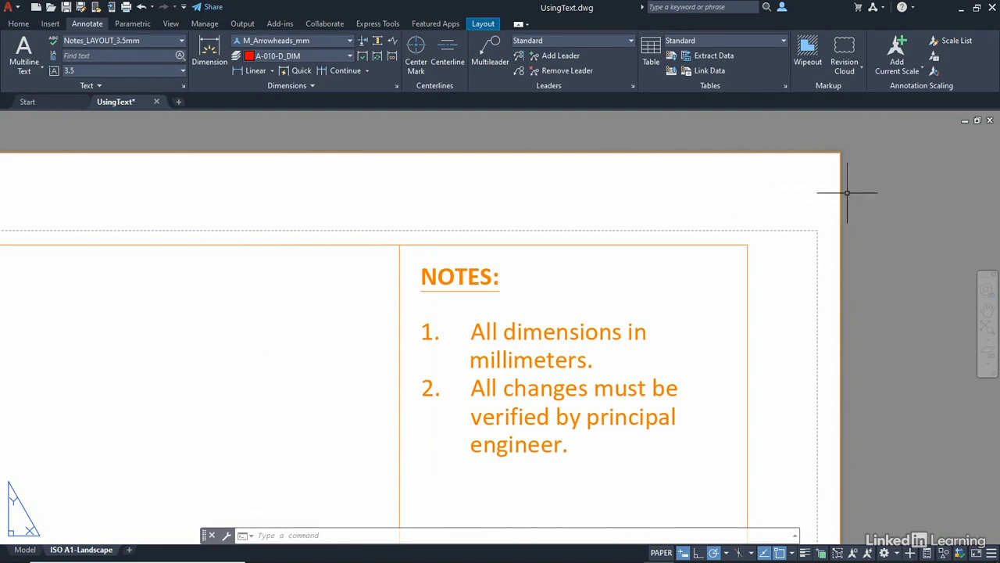
{"action": "middle_click", "coordinate": [902, 188]}
{"action": "middle_click", "coordinate": [902, 188]}
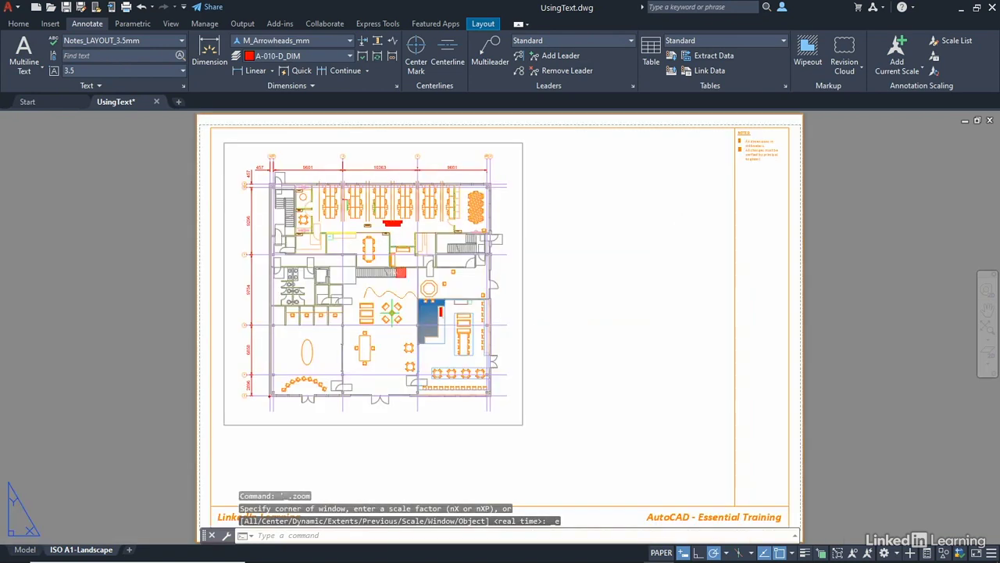